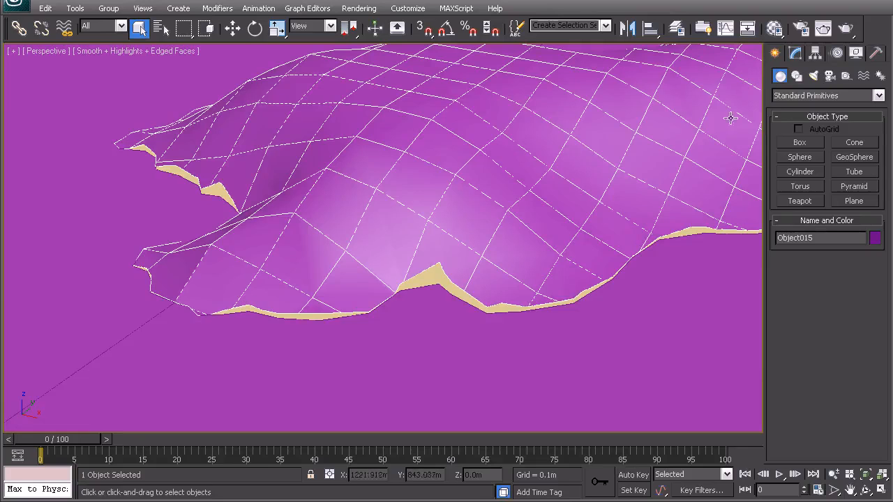
Select the border edges of the terrain mesh along the coastline and outer boundary
{"action": "left_click", "coordinate": [795, 53]}
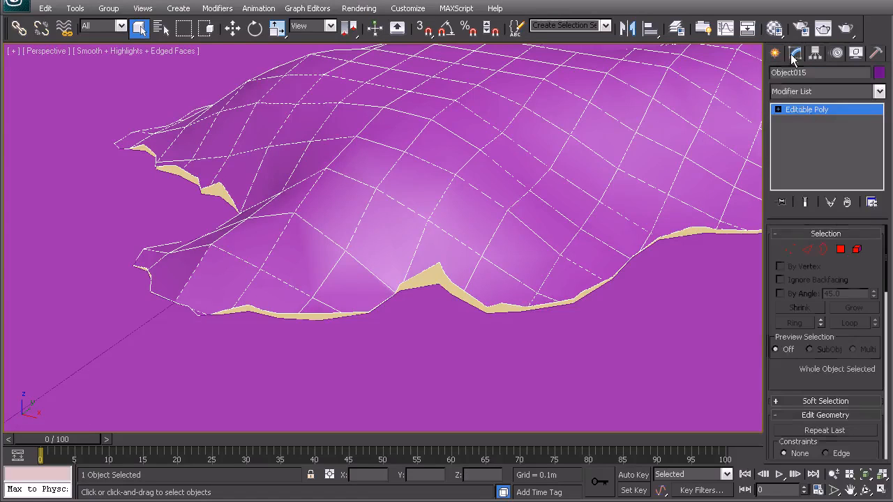
{"action": "left_click", "coordinate": [790, 250]}
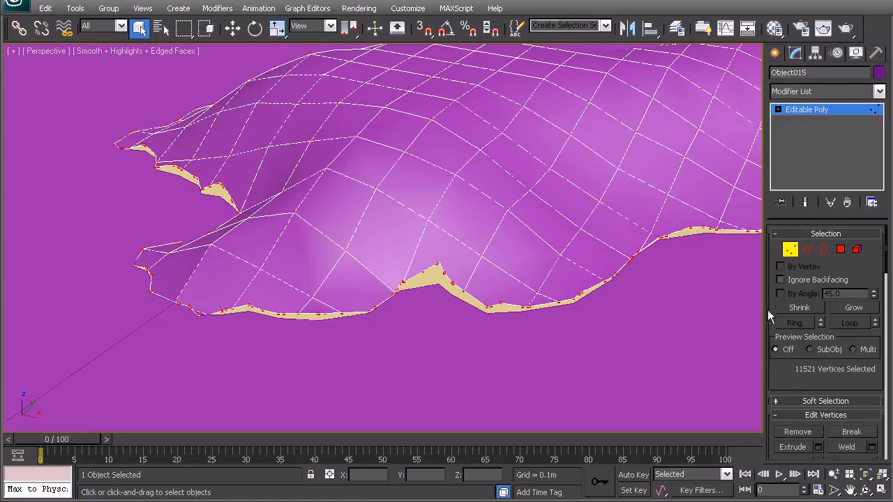
{"action": "left_click", "coordinate": [824, 249]}
{"action": "left_click", "coordinate": [611, 279]}
{"action": "scroll", "coordinate": [389, 291], "scroll_direction": "down", "scroll_amount": 15}
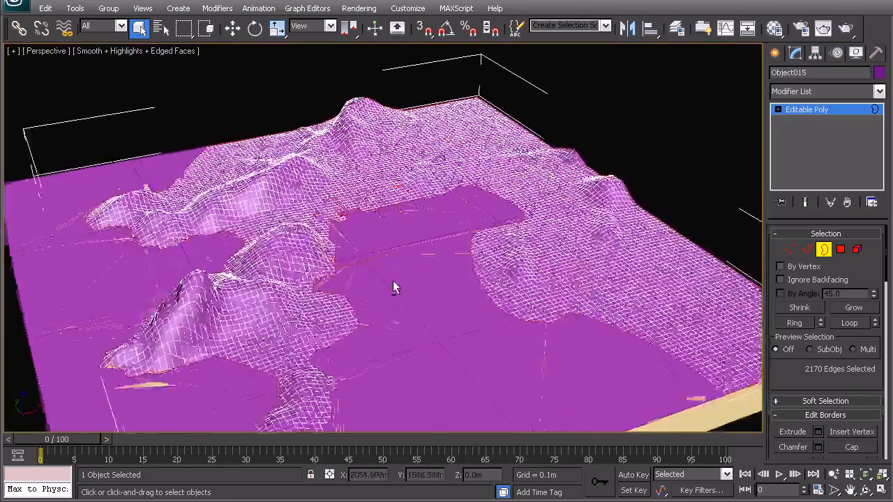
Isolate the terrain mesh and show it in wireframe
{"action": "key", "text": "F3"}
{"action": "mouse_move", "coordinate": [372, 274]}
{"action": "middle_mouse_down", "text": "alt"}
{"action": "mouse_move", "coordinate": [349, 348]}
{"action": "mouse_move", "coordinate": [279, 274]}
{"action": "middle_mouse_up", "text": "alt"}
{"action": "right_click", "coordinate": [279, 274]}
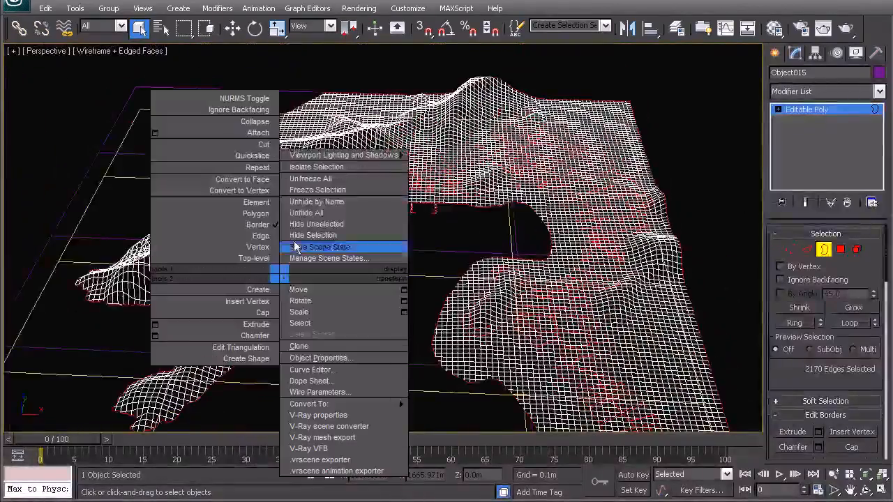
{"action": "left_click", "coordinate": [305, 172]}
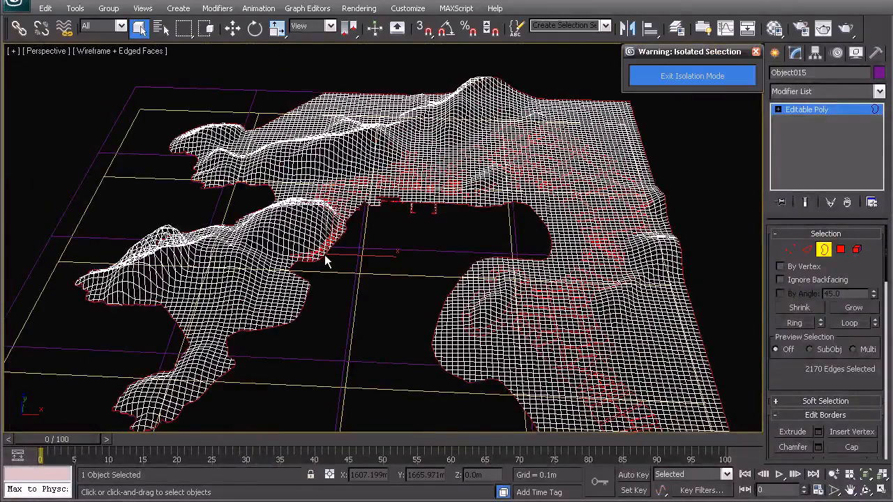
{"action": "middle_click_drag", "start_coordinate": [324, 254], "coordinate": [335, 174]}
{"action": "middle_click_drag", "start_coordinate": [335, 175], "coordinate": [319, 225], "text": "alt"}
{"action": "scroll", "coordinate": [315, 304], "scroll_direction": "up", "scroll_amount": 5}
{"action": "middle_click_drag", "start_coordinate": [315, 304], "coordinate": [389, 275]}
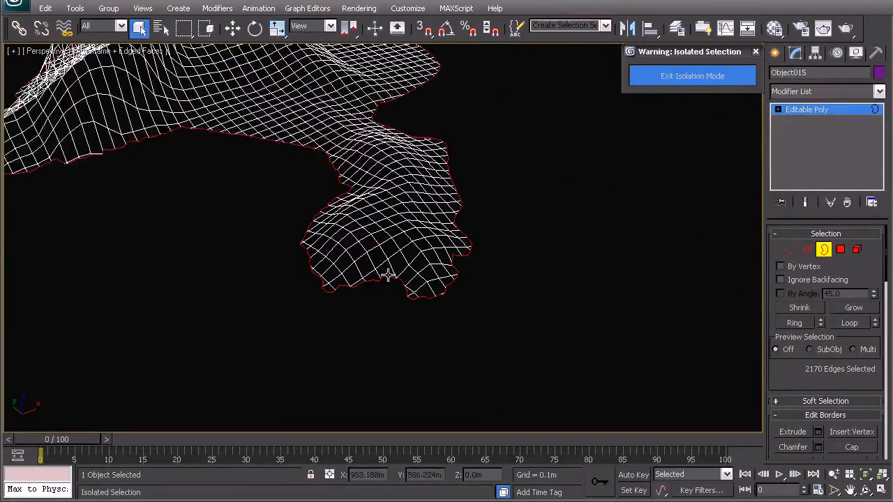
Convert the terrain's border edge selection to a vertex selection
{"action": "left_click", "coordinate": [791, 251]}
{"action": "scroll", "coordinate": [319, 189], "scroll_direction": "up", "scroll_amount": 4}
{"action": "scroll", "coordinate": [355, 227], "scroll_direction": "down", "scroll_amount": 5}
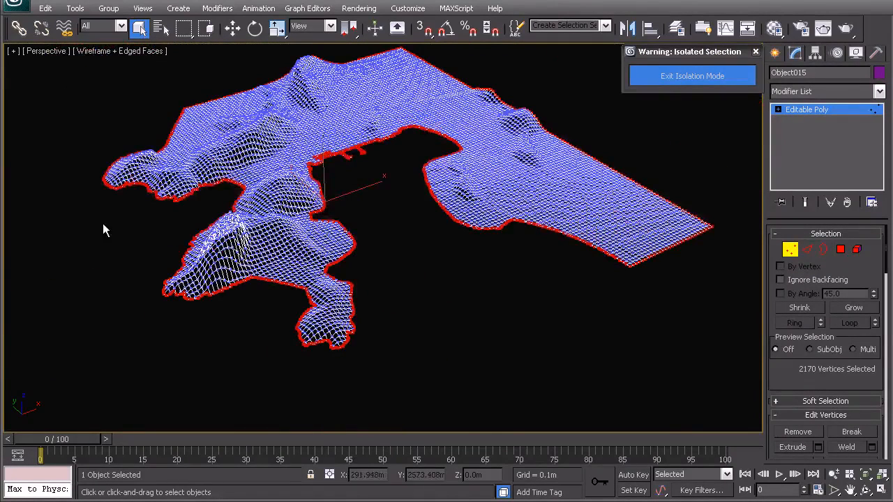
In the top view, remove the straight lower boundary vertices of the terrain from the selection, keeping the coastline corner
{"action": "key", "text": "t"}
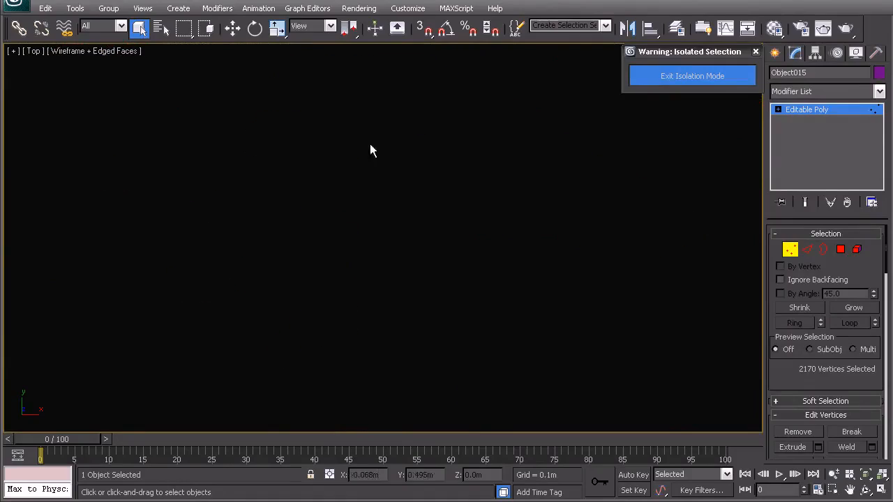
{"action": "key", "text": "z"}
{"action": "middle_click_drag", "start_coordinate": [468, 294], "coordinate": [431, 216]}
{"action": "left_click_drag", "start_coordinate": [524, 365], "coordinate": [460, 314], "text": "alt"}
{"action": "scroll", "coordinate": [432, 349], "scroll_direction": "up", "scroll_amount": 7}
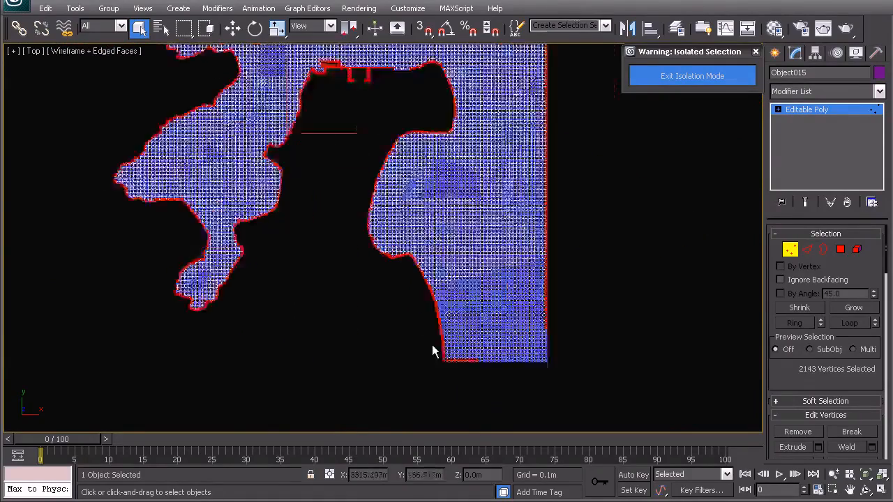
{"action": "left_click_drag", "start_coordinate": [586, 308], "coordinate": [437, 265], "text": "alt"}
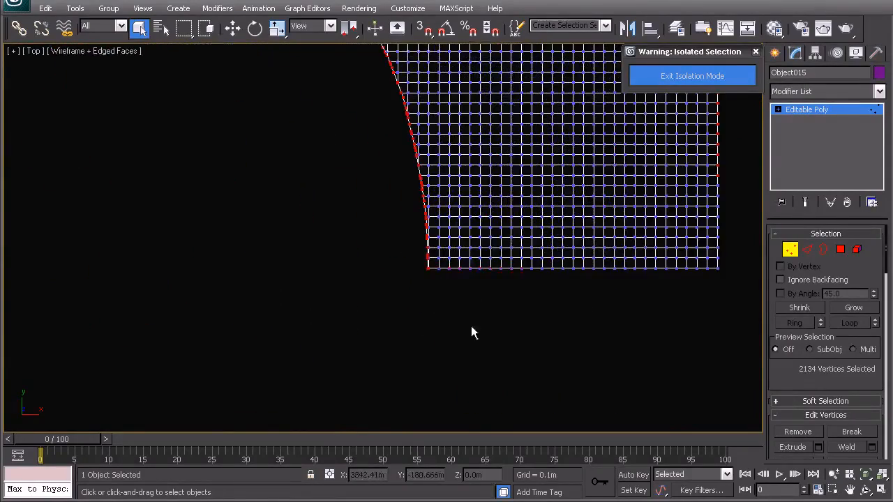
Remove the terrain's straight right and upper boundary vertices from the selection, leaving only the coastline vertices selected
{"action": "scroll", "coordinate": [471, 326], "scroll_direction": "down", "scroll_amount": 6}
{"action": "middle_click_drag", "start_coordinate": [525, 220], "coordinate": [469, 351]}
{"action": "left_click_drag", "start_coordinate": [468, 383], "coordinate": [435, 89], "text": "alt"}
{"action": "middle_click_drag", "start_coordinate": [444, 145], "coordinate": [442, 317]}
{"action": "left_click_drag", "start_coordinate": [478, 313], "coordinate": [423, 77], "text": "alt"}
{"action": "left_click_drag", "start_coordinate": [340, 91], "coordinate": [171, 136], "text": "alt"}
{"action": "scroll", "coordinate": [198, 170], "scroll_direction": "up", "scroll_amount": 5}
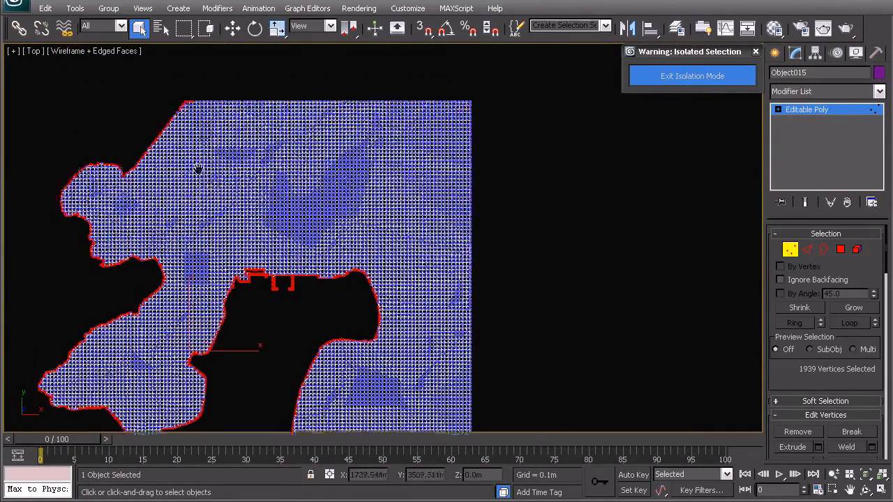
{"action": "middle_click_drag", "start_coordinate": [331, 147], "coordinate": [407, 294]}
{"action": "scroll", "coordinate": [333, 252], "scroll_direction": "up", "scroll_amount": 2}
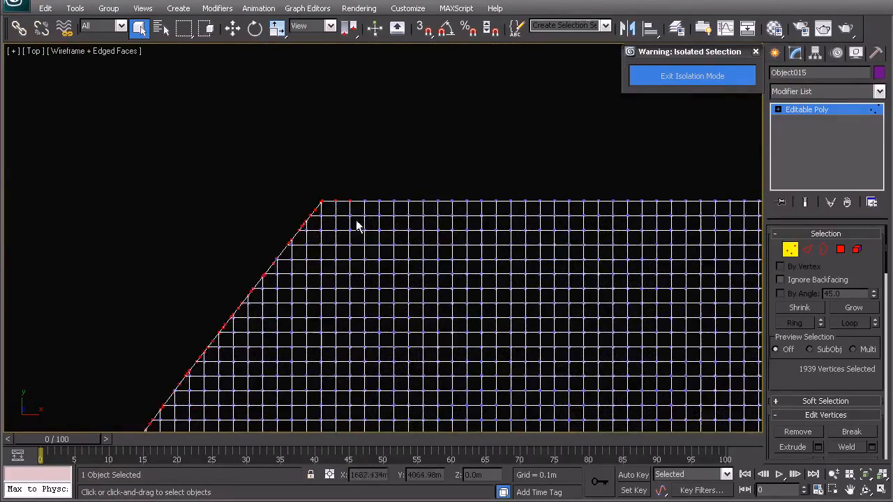
{"action": "scroll", "coordinate": [356, 226], "scroll_direction": "up", "scroll_amount": 2}
{"action": "left_click_drag", "start_coordinate": [402, 141], "coordinate": [343, 198]}
Make the selected coastline vertices planar along the Z axis
{"action": "key", "text": "p"}
{"action": "key", "text": "z"}
{"action": "middle_click_drag", "start_coordinate": [315, 266], "coordinate": [347, 225], "text": "alt"}
{"action": "scroll", "coordinate": [349, 230], "scroll_direction": "up", "scroll_amount": 5}
{"action": "middle_click_drag", "start_coordinate": [356, 279], "coordinate": [358, 215]}
{"action": "scroll", "coordinate": [391, 227], "scroll_direction": "up", "scroll_amount": 3}
{"action": "middle_click_drag", "start_coordinate": [432, 245], "coordinate": [342, 224], "text": "alt"}
{"action": "scroll", "coordinate": [340, 222], "scroll_direction": "up", "scroll_amount": 3}
{"action": "middle_click_drag", "start_coordinate": [339, 192], "coordinate": [402, 268]}
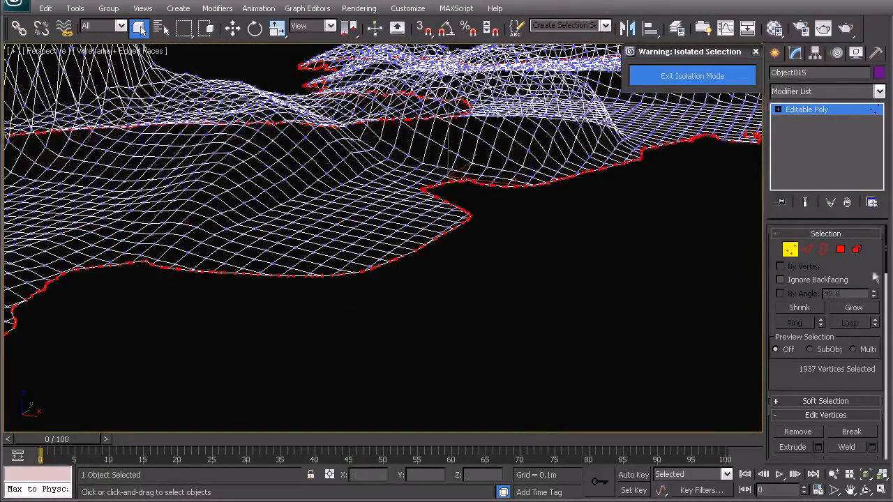
{"action": "left_click_drag", "start_coordinate": [885, 264], "coordinate": [882, 356]}
{"action": "left_click", "coordinate": [871, 353]}
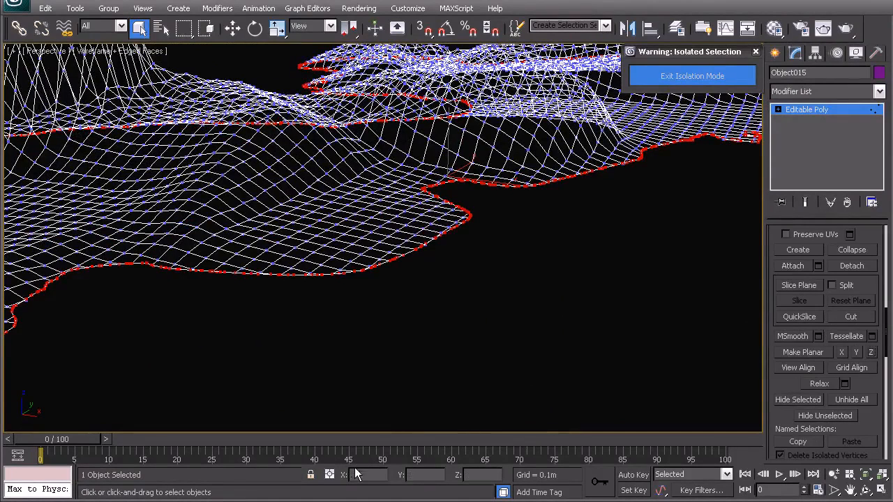
Reset the absolute Z position of the selected coastline vertices
{"action": "middle_click_drag", "start_coordinate": [454, 362], "coordinate": [464, 342], "text": "alt"}
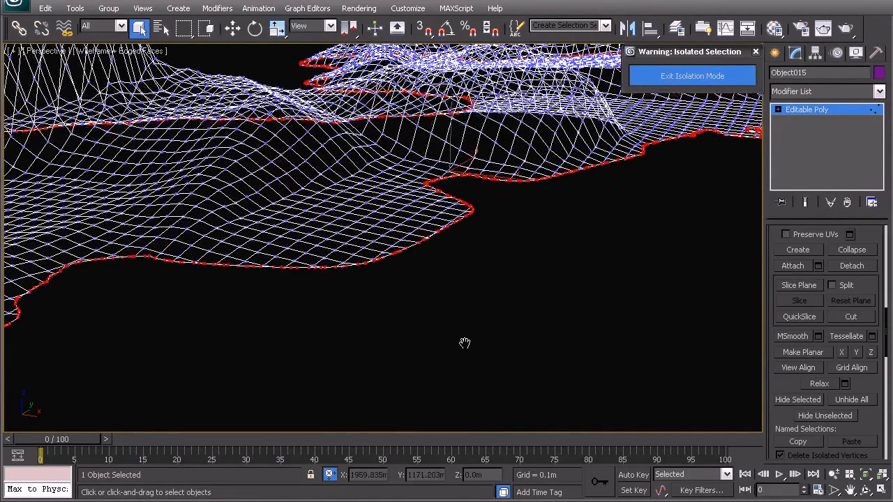
{"action": "key", "text": "w"}
{"action": "left_click", "coordinate": [331, 475]}
{"action": "right_click", "coordinate": [508, 475]}
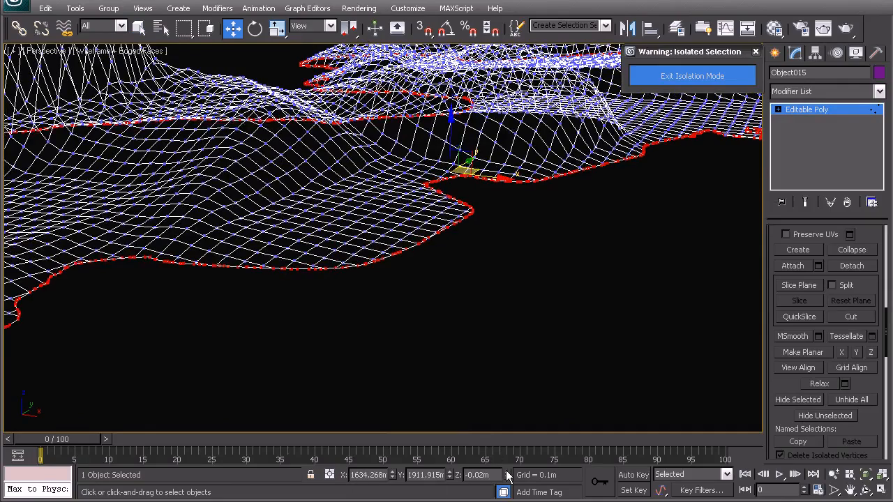
{"action": "middle_click_drag", "start_coordinate": [553, 301], "coordinate": [421, 334], "text": "alt"}
Return the terrain to object level, exit isolation mode and restore the shaded perspective display
{"action": "right_click", "coordinate": [515, 309]}
{"action": "left_click", "coordinate": [499, 301]}
{"action": "scroll", "coordinate": [500, 301], "scroll_direction": "down", "scroll_amount": 8}
{"action": "scroll", "coordinate": [419, 333], "scroll_direction": "down", "scroll_amount": 3}
{"action": "key", "text": "t"}
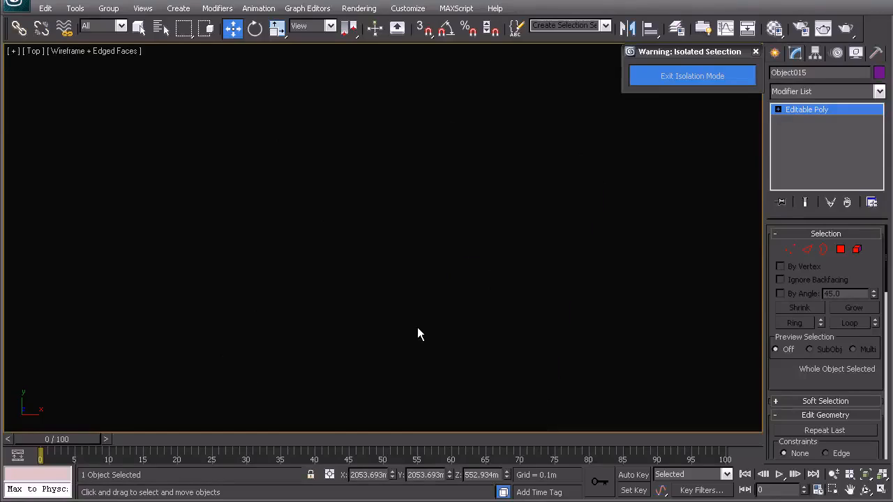
{"action": "middle_click_drag", "start_coordinate": [369, 248], "coordinate": [368, 183]}
{"action": "key", "text": "p"}
{"action": "left_click", "coordinate": [688, 78]}
{"action": "key", "text": "F3"}
{"action": "mouse_move", "coordinate": [327, 299]}
{"action": "middle_mouse_down", "text": "alt"}
{"action": "mouse_move", "coordinate": [442, 254]}
{"action": "mouse_move", "coordinate": [379, 253]}
{"action": "middle_mouse_up", "text": "alt"}
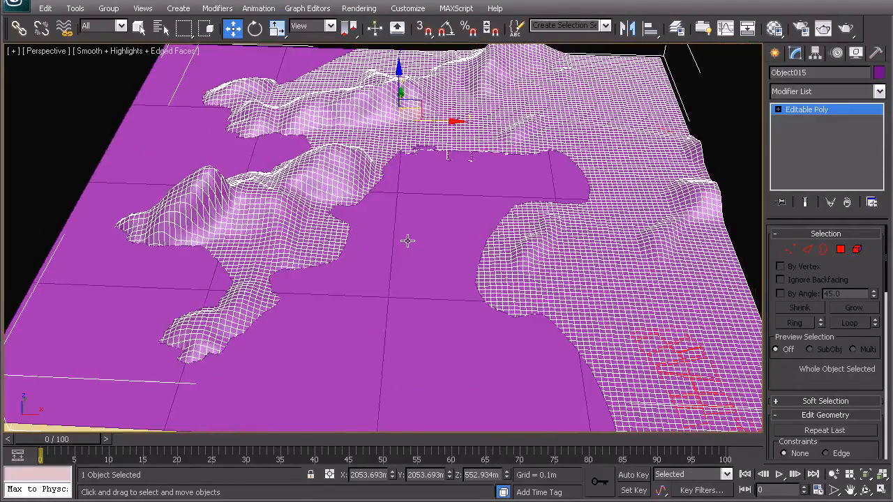
{"action": "middle_click_drag", "start_coordinate": [422, 272], "coordinate": [525, 267], "text": "alt"}
Select the lower plane beneath the terrain and convert it to an Editable Poly
{"action": "left_click", "coordinate": [513, 239]}
{"action": "mouse_move", "coordinate": [508, 214]}
{"action": "middle_mouse_down"}
{"action": "mouse_move", "coordinate": [398, 279]}
{"action": "mouse_move", "coordinate": [412, 272]}
{"action": "middle_mouse_up"}
{"action": "scroll", "coordinate": [424, 262], "scroll_direction": "down", "scroll_amount": 4}
{"action": "key", "text": "F3"}
{"action": "middle_click_drag", "start_coordinate": [432, 185], "coordinate": [431, 212]}
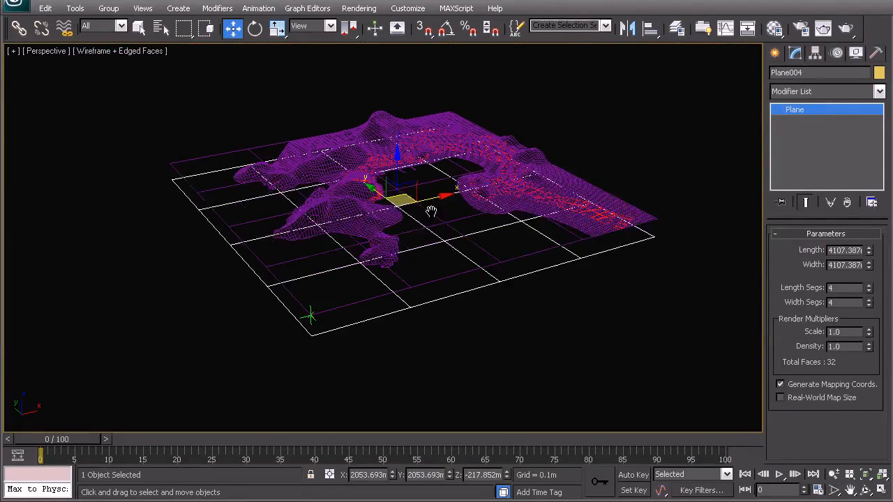
{"action": "left_click", "coordinate": [428, 331]}
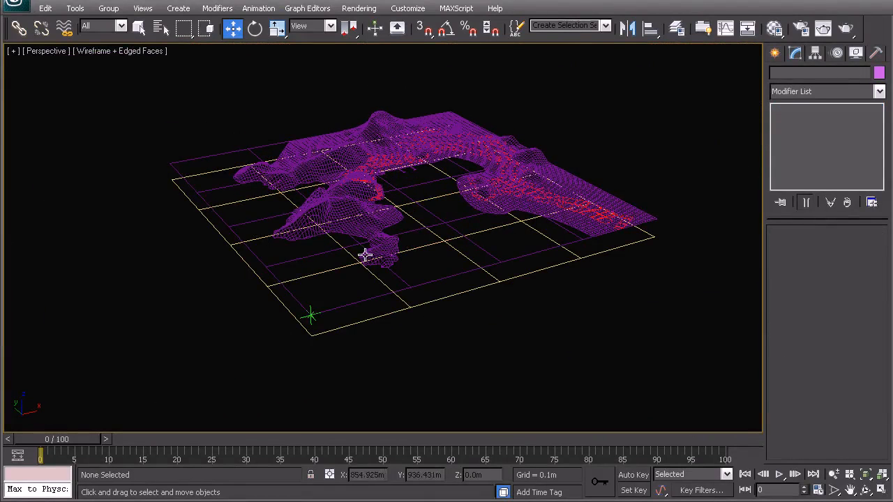
{"action": "left_click", "coordinate": [461, 295]}
{"action": "right_click", "coordinate": [450, 286]}
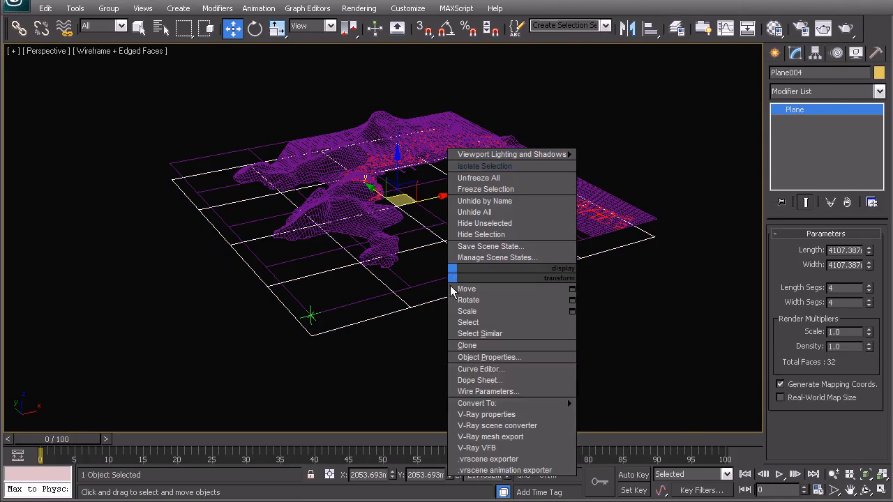
{"action": "left_click", "coordinate": [601, 412]}
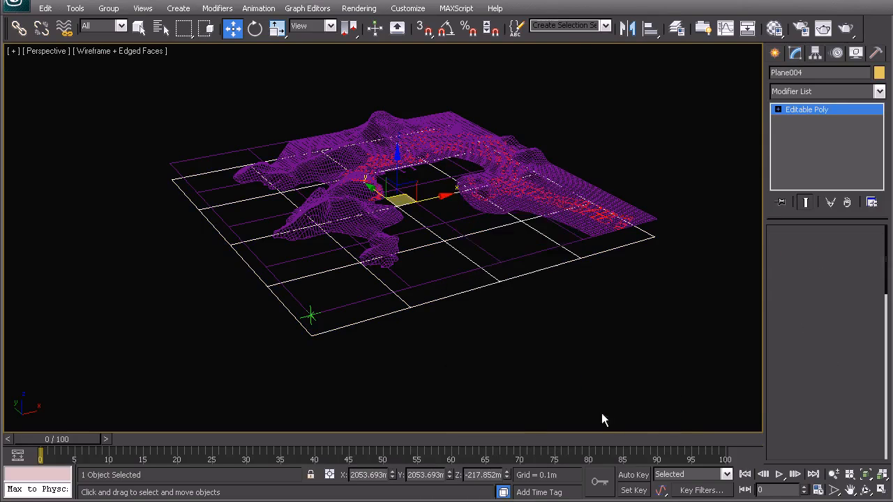
In the top view, move the lower plane's bottom row of vertices outward beyond the terrain's edge
{"action": "left_click", "coordinate": [790, 249]}
{"action": "key", "text": "t"}
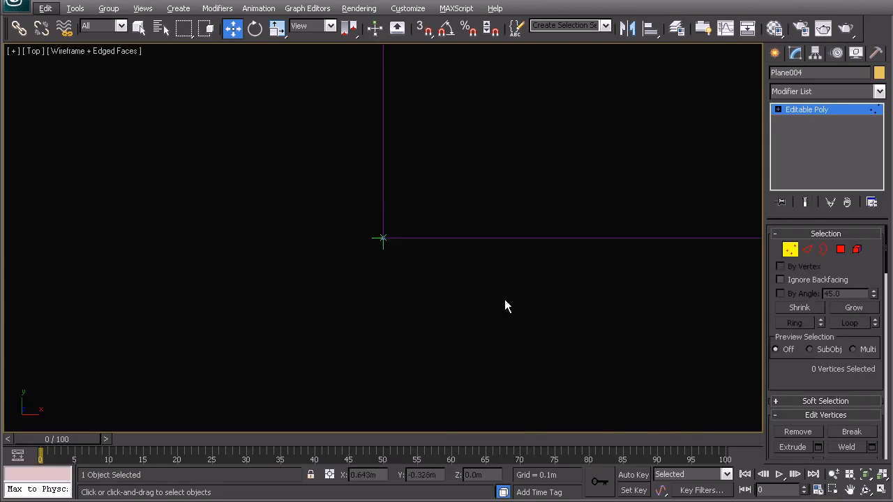
{"action": "key", "text": "z"}
{"action": "middle_click_drag", "start_coordinate": [502, 387], "coordinate": [502, 321]}
{"action": "left_click_drag", "start_coordinate": [568, 328], "coordinate": [30, 341]}
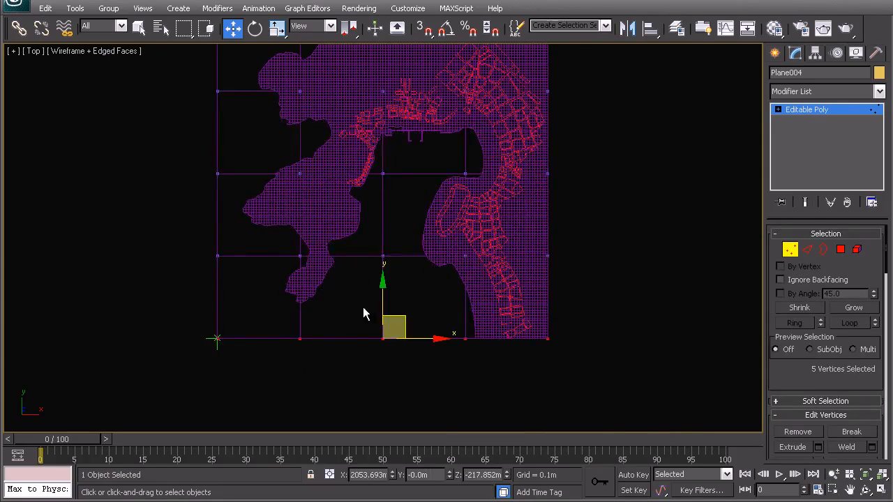
{"action": "left_click_drag", "start_coordinate": [381, 300], "coordinate": [382, 316]}
Move the plane's right column and top row of vertices outward past the terrain boundary
{"action": "scroll", "coordinate": [471, 243], "scroll_direction": "down", "scroll_amount": 3}
{"action": "left_click_drag", "start_coordinate": [528, 388], "coordinate": [479, 117]}
{"action": "left_click_drag", "start_coordinate": [541, 240], "coordinate": [577, 240]}
{"action": "left_click_drag", "start_coordinate": [230, 105], "coordinate": [460, 125]}
{"action": "left_click_drag", "start_coordinate": [395, 76], "coordinate": [394, 48]}
Move the plane's left column of vertices outward, return to object level and deselect the plane
{"action": "left_click_drag", "start_coordinate": [301, 254], "coordinate": [293, 373]}
{"action": "left_click_drag", "start_coordinate": [311, 243], "coordinate": [289, 235]}
{"action": "right_click", "coordinate": [288, 235]}
{"action": "left_click", "coordinate": [249, 222]}
{"action": "left_click", "coordinate": [390, 215]}
Hide the 00_Buildings layer that holds the building outlines
{"action": "scroll", "coordinate": [390, 215], "scroll_direction": "up", "scroll_amount": 10}
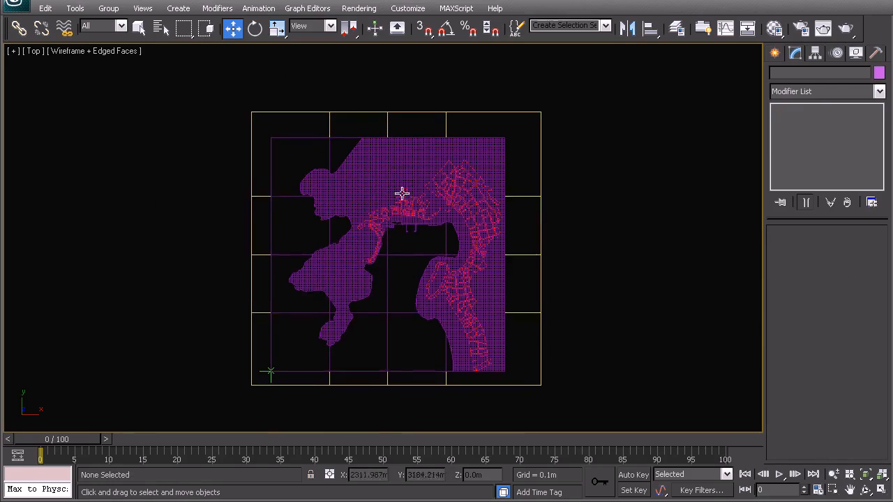
{"action": "scroll", "coordinate": [507, 240], "scroll_direction": "up", "scroll_amount": 3}
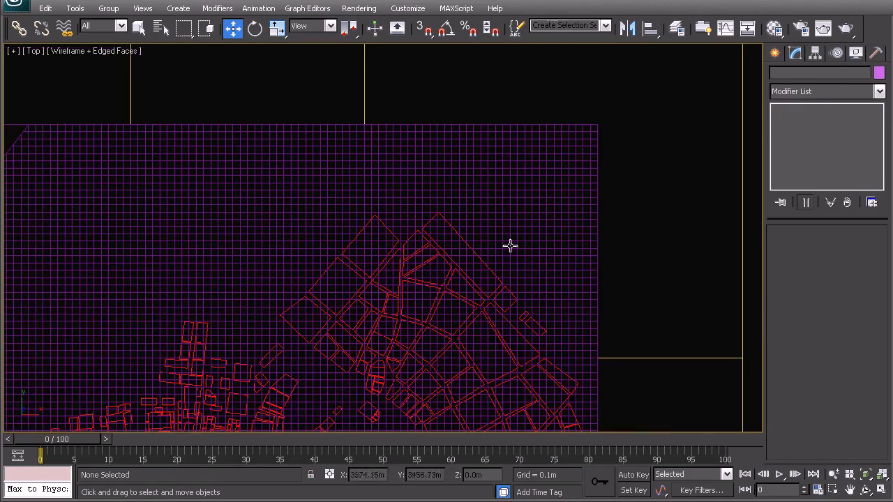
{"action": "left_click", "coordinate": [676, 28]}
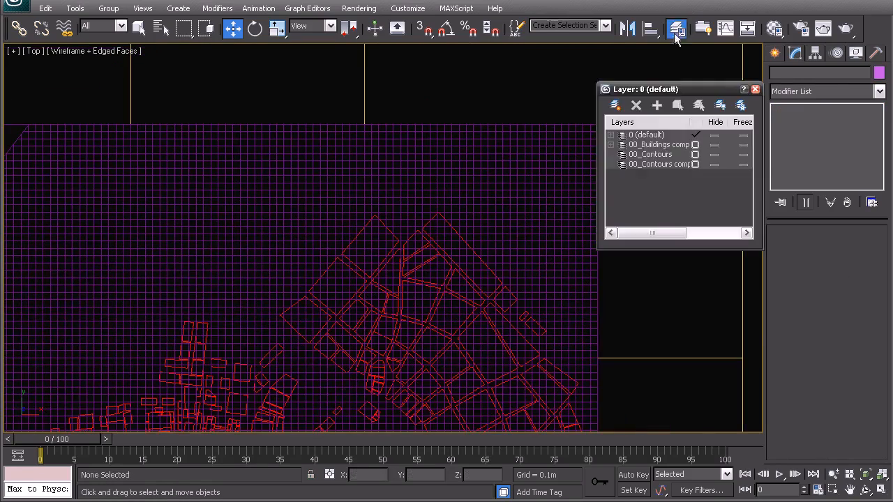
{"action": "left_click", "coordinate": [715, 145]}
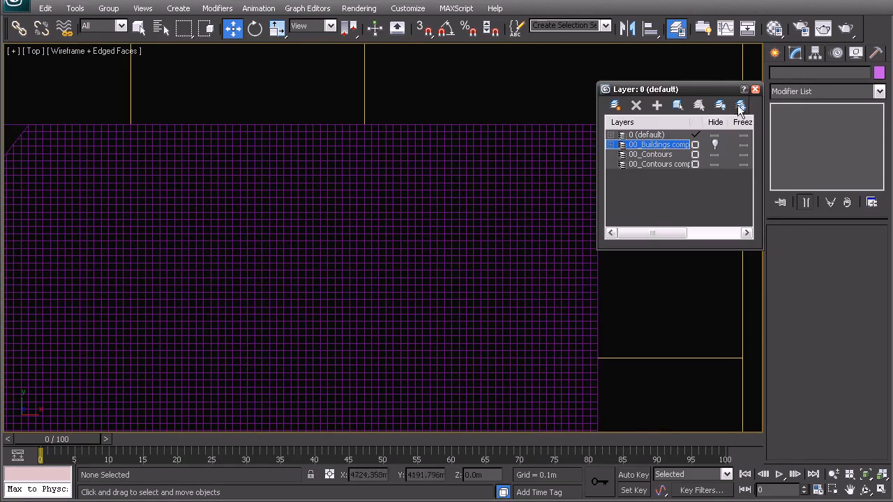
{"action": "left_click", "coordinate": [755, 90]}
Detach the terrain's upper-right square block of polygons, bounded by the plane's grid lines, as a separate object
{"action": "middle_click_drag", "start_coordinate": [432, 297], "coordinate": [589, 174]}
{"action": "left_click", "coordinate": [589, 173]}
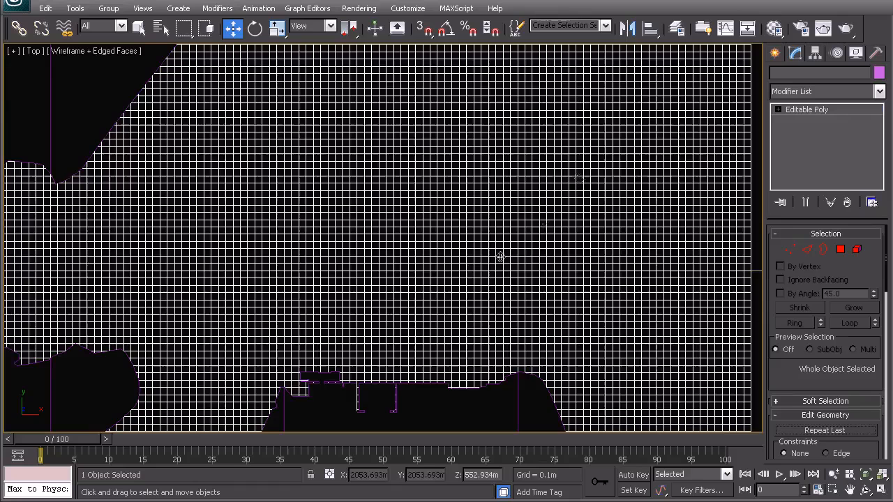
{"action": "middle_click_drag", "start_coordinate": [436, 244], "coordinate": [441, 269]}
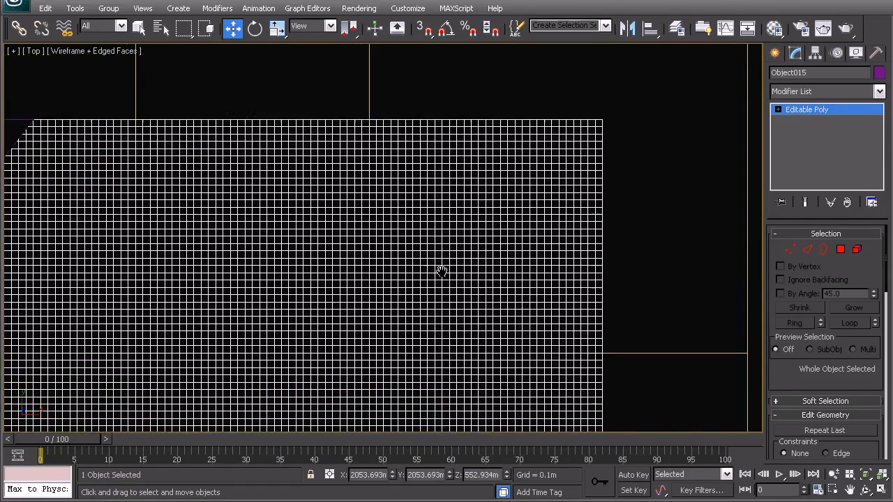
{"action": "scroll", "coordinate": [440, 275], "scroll_direction": "up", "scroll_amount": 2}
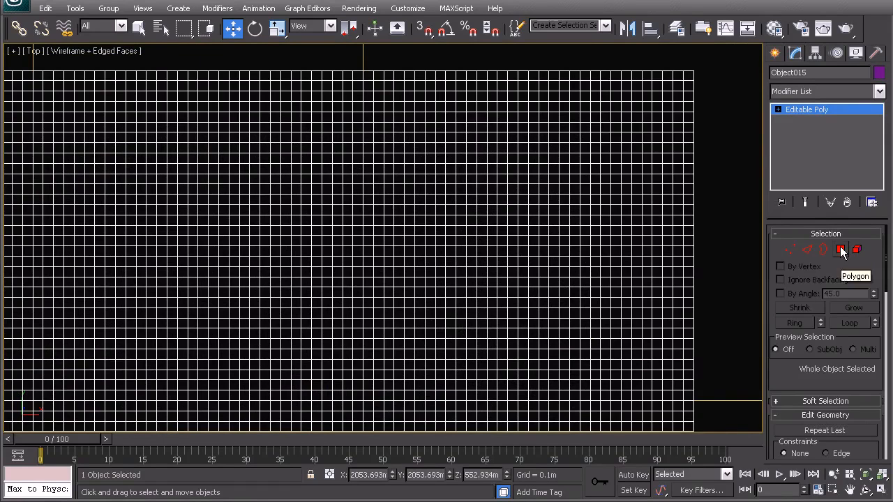
{"action": "left_click", "coordinate": [841, 249]}
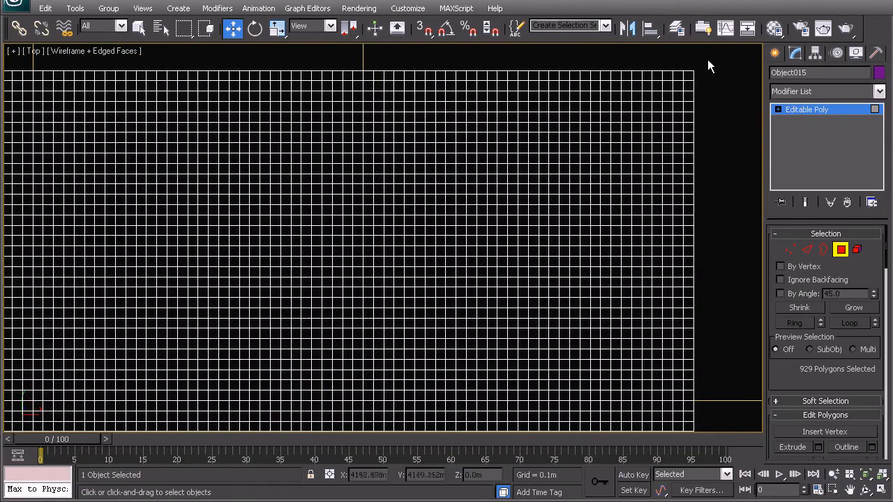
{"action": "left_click_drag", "start_coordinate": [341, 356], "coordinate": [367, 399]}
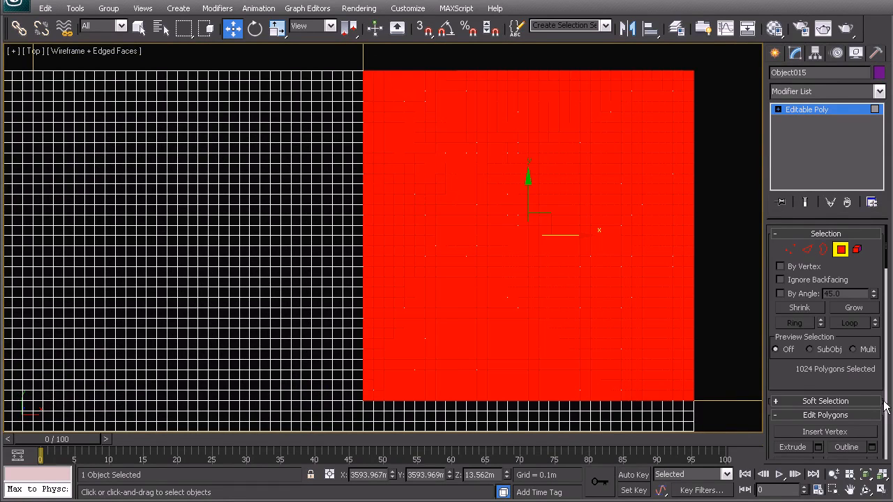
{"action": "scroll", "coordinate": [789, 388], "scroll_direction": "down", "scroll_amount": 5}
{"action": "left_click_drag", "start_coordinate": [790, 274], "coordinate": [788, 83]}
{"action": "left_click", "coordinate": [854, 361]}
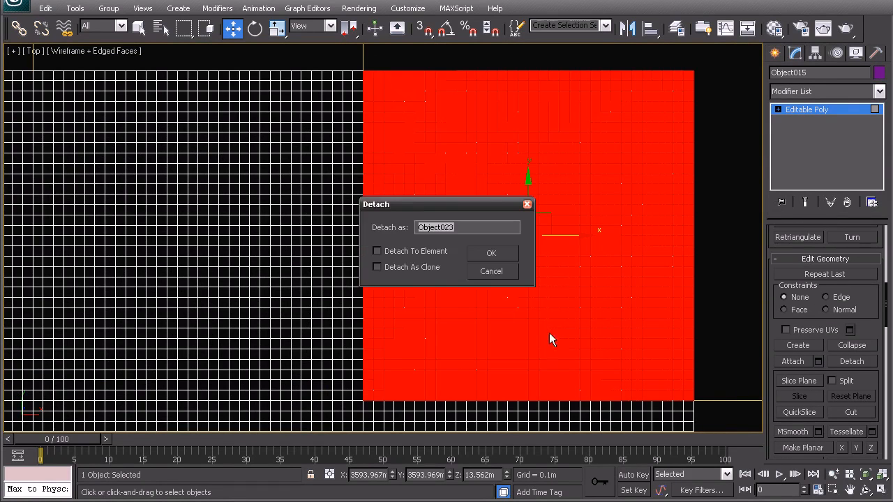
{"action": "left_click", "coordinate": [494, 254]}
Detach the terrain polygons in the top row's third column, within the plane's grid lines, as a separate object
{"action": "scroll", "coordinate": [535, 258], "scroll_direction": "down", "scroll_amount": 2}
{"action": "left_click_drag", "start_coordinate": [603, 55], "coordinate": [313, 353]}
{"action": "scroll", "coordinate": [345, 288], "scroll_direction": "down", "scroll_amount": 3}
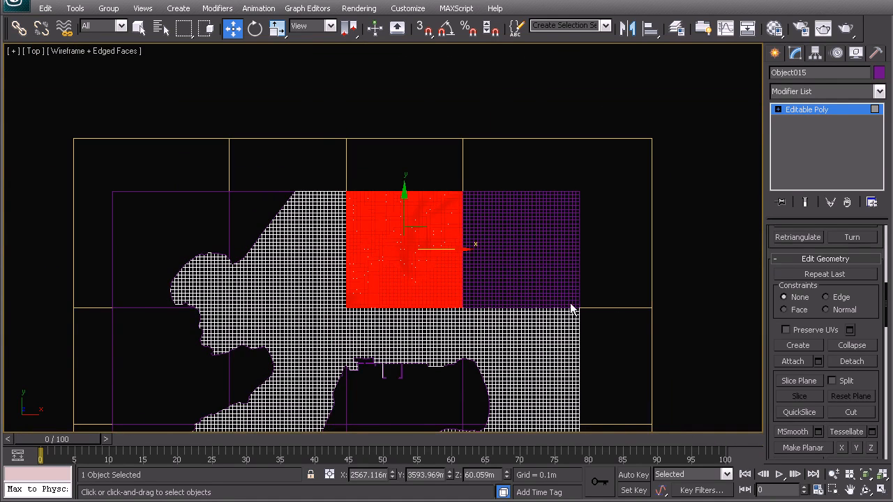
{"action": "scroll", "coordinate": [305, 272], "scroll_direction": "up", "scroll_amount": 2}
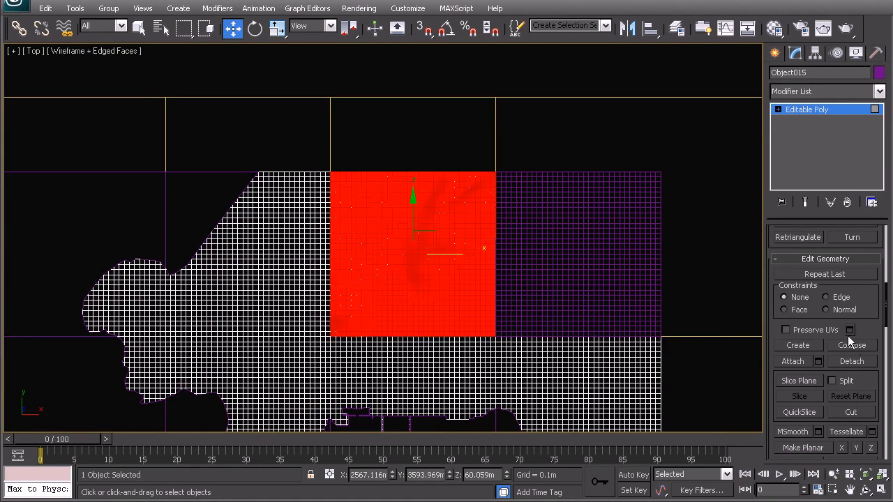
{"action": "left_click", "coordinate": [848, 361]}
{"action": "left_click", "coordinate": [505, 256]}
Detach the terrain polygons in the top row's second column as a separate object
{"action": "middle_click_drag", "start_coordinate": [240, 273], "coordinate": [428, 278]}
{"action": "scroll", "coordinate": [432, 226], "scroll_direction": "up", "scroll_amount": 2}
{"action": "left_click_drag", "start_coordinate": [578, 105], "coordinate": [268, 377]}
{"action": "middle_click_drag", "start_coordinate": [301, 355], "coordinate": [414, 343]}
{"action": "scroll", "coordinate": [483, 358], "scroll_direction": "up", "scroll_amount": 6}
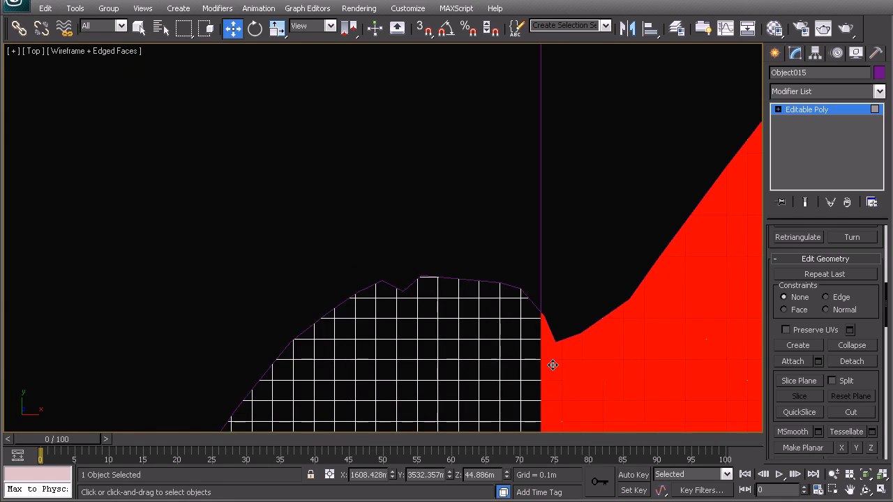
{"action": "key", "text": "z"}
{"action": "left_click", "coordinate": [852, 361]}
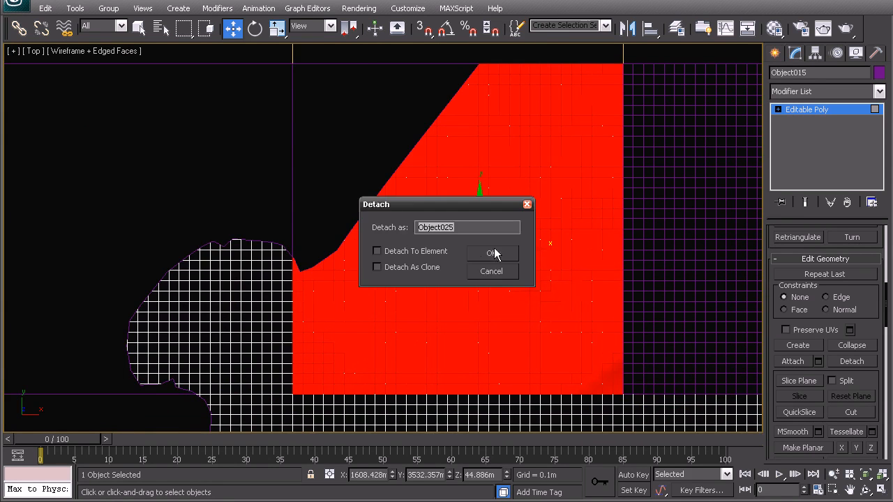
{"action": "left_click", "coordinate": [487, 259]}
Detach the remaining terrain polygons in the top-left grid square as a separate object
{"action": "middle_click_drag", "start_coordinate": [202, 257], "coordinate": [367, 257]}
{"action": "left_click_drag", "start_coordinate": [196, 189], "coordinate": [534, 393]}
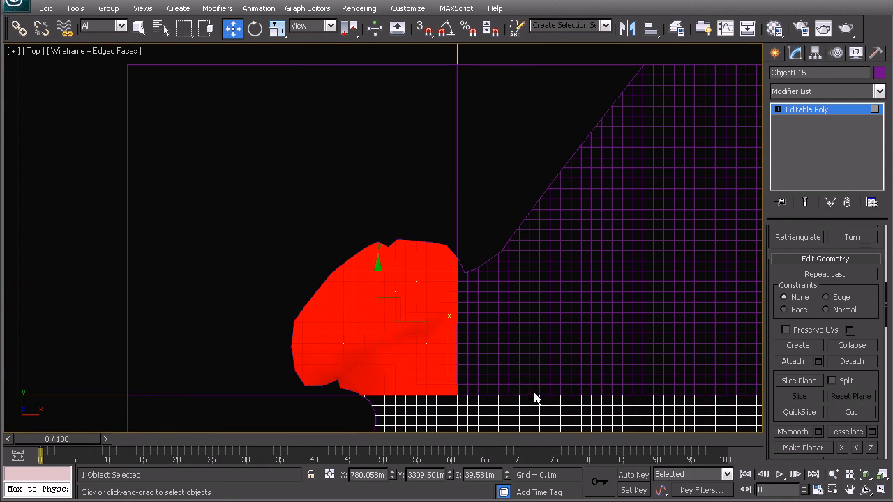
{"action": "left_click", "coordinate": [845, 361]}
{"action": "left_click", "coordinate": [501, 252]}
Leave the terrain's polygon level and detach the flat sea surface's polygon in the top row's second column as a separate object
{"action": "right_click", "coordinate": [503, 250]}
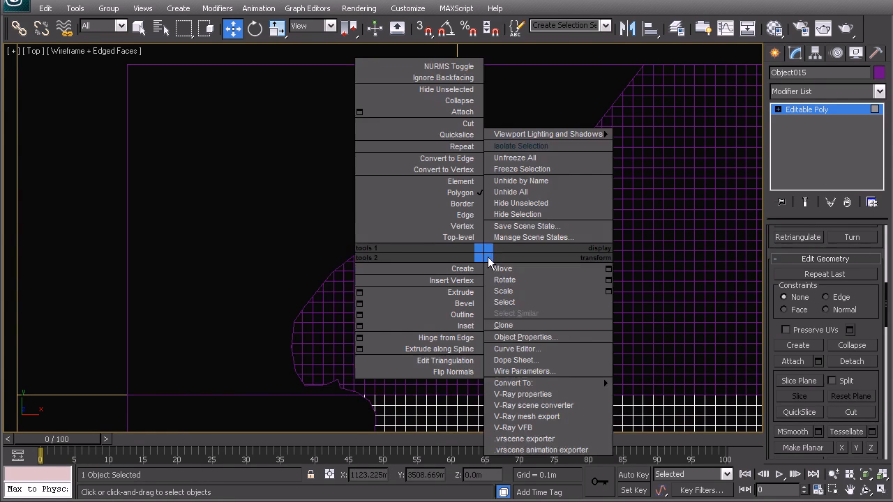
{"action": "left_click", "coordinate": [463, 218]}
{"action": "left_click", "coordinate": [459, 210]}
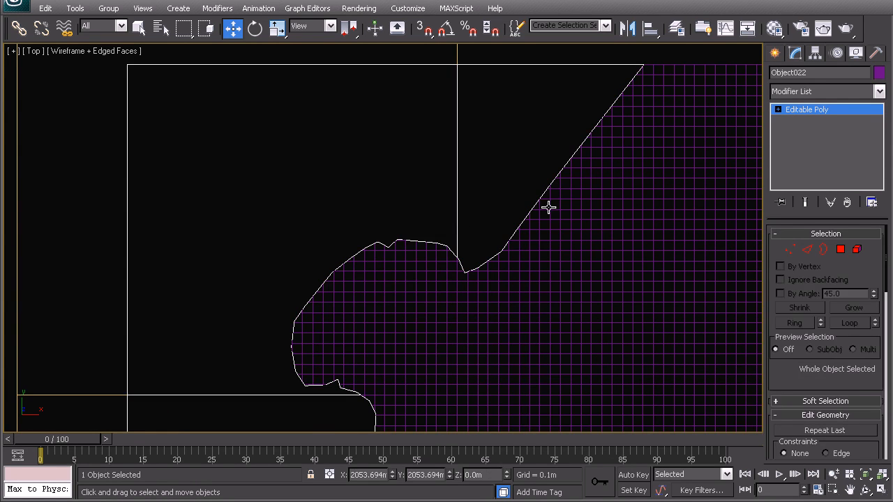
{"action": "left_click", "coordinate": [840, 249]}
{"action": "left_click", "coordinate": [530, 140]}
{"action": "left_click_drag", "start_coordinate": [842, 386], "coordinate": [813, 98]}
{"action": "left_click", "coordinate": [852, 374]}
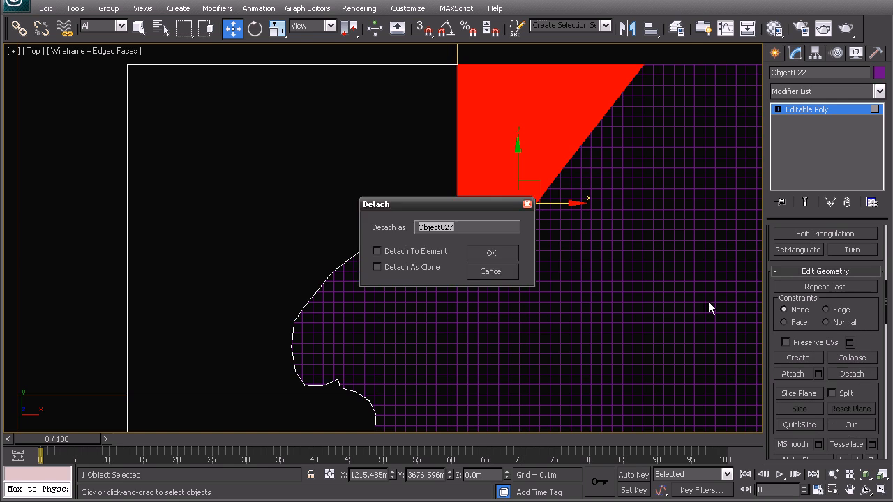
{"action": "left_click", "coordinate": [492, 252]}
Detach the flat sea polygon in the top-left grid square as a separate object
{"action": "left_click", "coordinate": [380, 198]}
{"action": "left_click", "coordinate": [858, 375]}
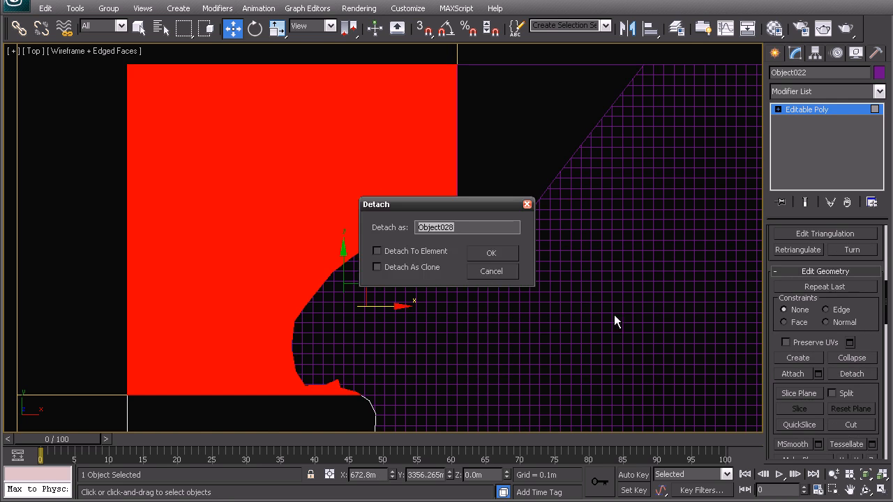
{"action": "left_click", "coordinate": [488, 250]}
{"action": "middle_click_drag", "start_coordinate": [281, 253], "coordinate": [253, 243]}
{"action": "scroll", "coordinate": [390, 225], "scroll_direction": "down", "scroll_amount": 5}
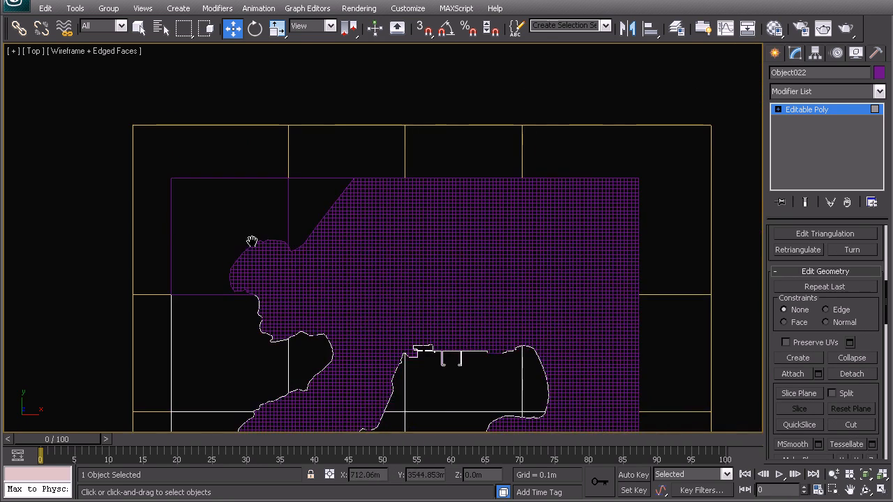
Return the sea surface object to object level and deselect it
{"action": "right_click", "coordinate": [469, 222]}
{"action": "left_click", "coordinate": [447, 213]}
{"action": "right_click", "coordinate": [436, 209]}
{"action": "left_click", "coordinate": [412, 193]}
{"action": "middle_click_drag", "start_coordinate": [419, 189], "coordinate": [445, 205]}
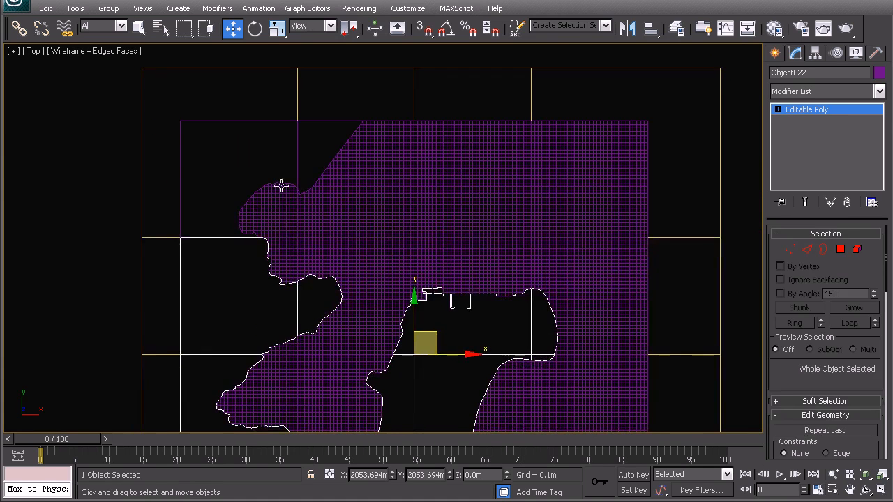
{"action": "middle_click_drag", "start_coordinate": [388, 403], "coordinate": [383, 239]}
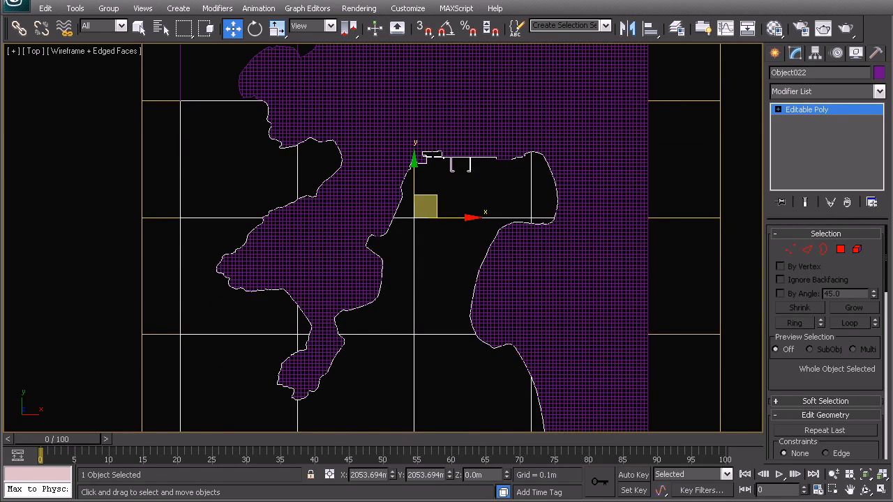
{"action": "scroll", "coordinate": [311, 286], "scroll_direction": "down", "scroll_amount": 2}
{"action": "left_click", "coordinate": [639, 287]}
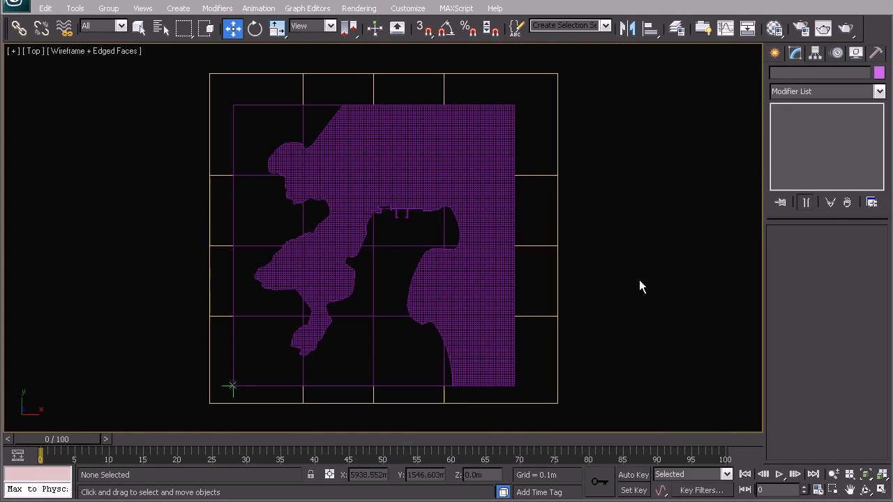
Select individual terrain and sea tiles in turn to check that each is a separate object, and clear the selection
{"action": "left_click", "coordinate": [498, 225]}
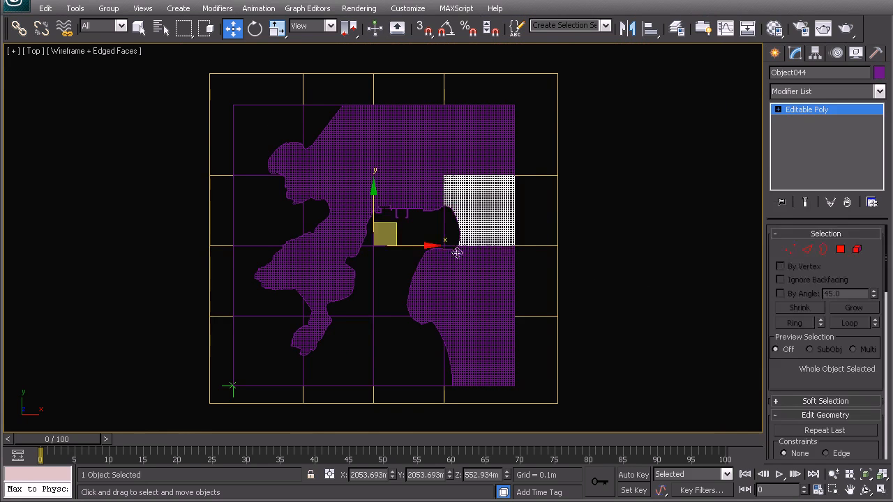
{"action": "left_click", "coordinate": [472, 272]}
{"action": "left_click", "coordinate": [435, 279]}
{"action": "left_click", "coordinate": [342, 269]}
{"action": "left_click", "coordinate": [270, 278]}
{"action": "left_click", "coordinate": [315, 230]}
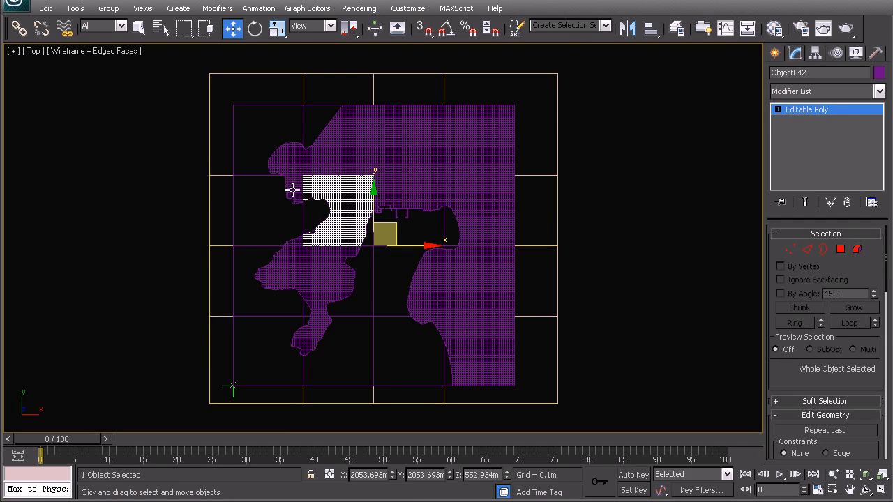
{"action": "left_click", "coordinate": [244, 206]}
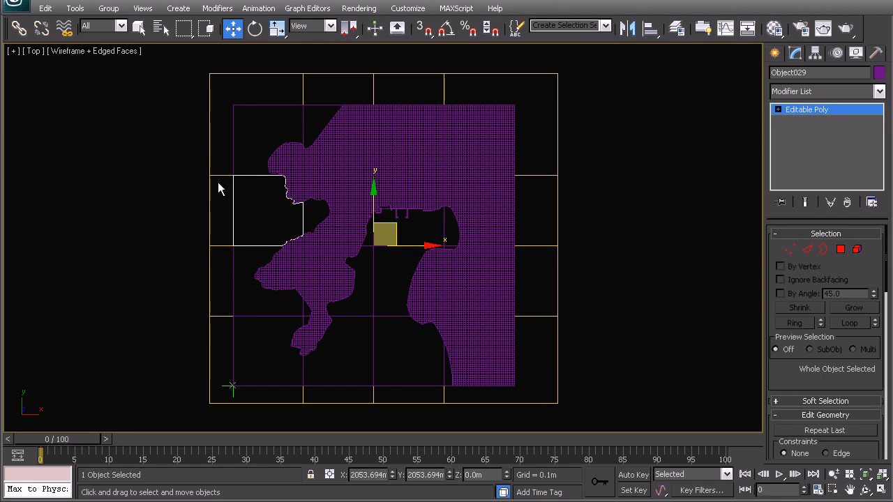
{"action": "left_click", "coordinate": [94, 185]}
Delete the gridded guide plane and the small leftover object at the terrain's lower-left corner
{"action": "left_click", "coordinate": [300, 93]}
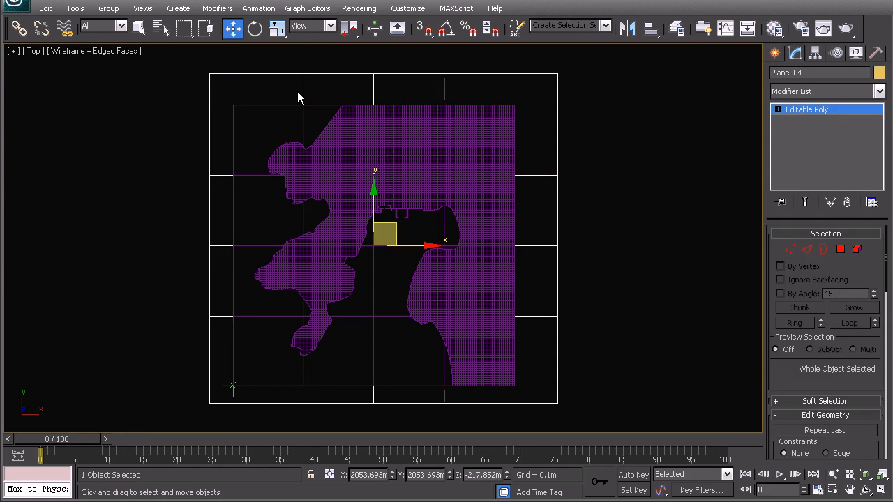
{"action": "key", "text": "Delete"}
{"action": "left_click", "coordinate": [235, 392]}
{"action": "key", "text": "Delete"}
Inspect the tiled terrain shaded in perspective, then return to the top view with shading and edged faces
{"action": "mouse_move", "coordinate": [281, 287]}
{"action": "middle_mouse_down"}
{"action": "mouse_move", "coordinate": [347, 231]}
{"action": "mouse_move", "coordinate": [351, 190]}
{"action": "mouse_move", "coordinate": [348, 210]}
{"action": "middle_mouse_up"}
{"action": "key", "text": "p"}
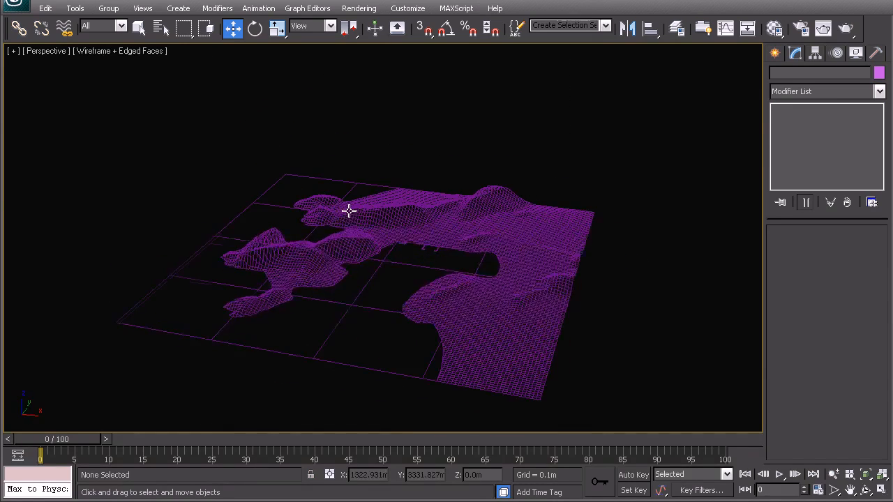
{"action": "key", "text": "F4"}
{"action": "mouse_move", "coordinate": [372, 256]}
{"action": "middle_mouse_down", "text": "alt"}
{"action": "mouse_move", "coordinate": [398, 275]}
{"action": "mouse_move", "coordinate": [361, 273]}
{"action": "mouse_move", "coordinate": [365, 211]}
{"action": "mouse_move", "coordinate": [374, 257]}
{"action": "mouse_move", "coordinate": [390, 246]}
{"action": "mouse_move", "coordinate": [362, 246]}
{"action": "middle_mouse_up", "text": "alt"}
{"action": "key", "text": "F3"}
{"action": "scroll", "coordinate": [361, 273], "scroll_direction": "up", "scroll_amount": 5}
{"action": "key", "text": "F4"}
{"action": "key", "text": "t"}
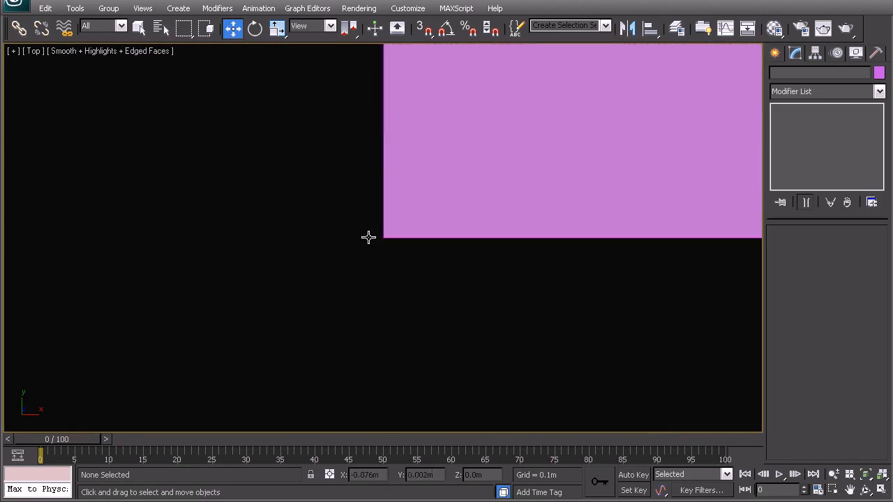
{"action": "key", "text": "z"}
Group the top-left square's terrain and sea tiles as "Site Mesh 01" and deselect the group
{"action": "middle_click_drag", "start_coordinate": [291, 134], "coordinate": [356, 241]}
{"action": "scroll", "coordinate": [374, 233], "scroll_direction": "up", "scroll_amount": 4}
{"action": "left_click_drag", "start_coordinate": [355, 242], "coordinate": [289, 180]}
{"action": "mouse_move", "coordinate": [340, 213]}
{"action": "left_mouse_down"}
{"action": "mouse_move", "coordinate": [340, 133]}
{"action": "mouse_move", "coordinate": [342, 201]}
{"action": "mouse_move", "coordinate": [323, 208]}
{"action": "mouse_move", "coordinate": [329, 213]}
{"action": "left_mouse_up"}
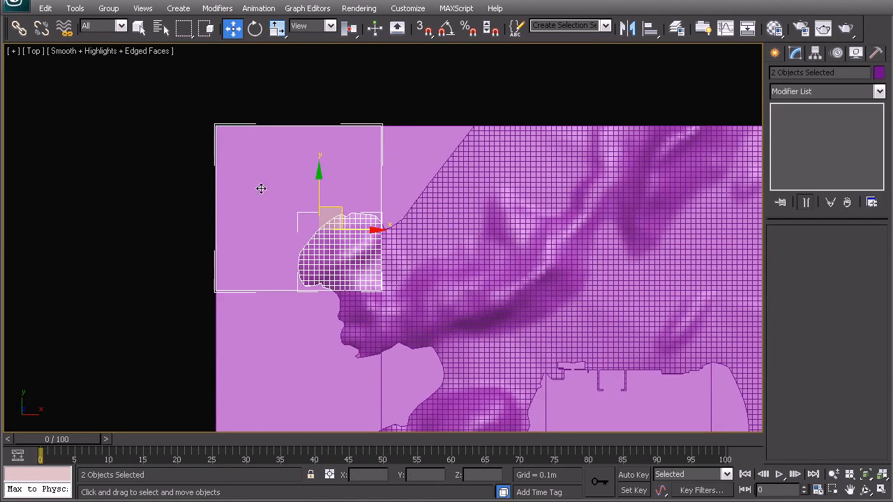
{"action": "left_click", "coordinate": [108, 8]}
{"action": "left_click", "coordinate": [112, 23]}
{"action": "type", "text": "Site Mesh 01"}
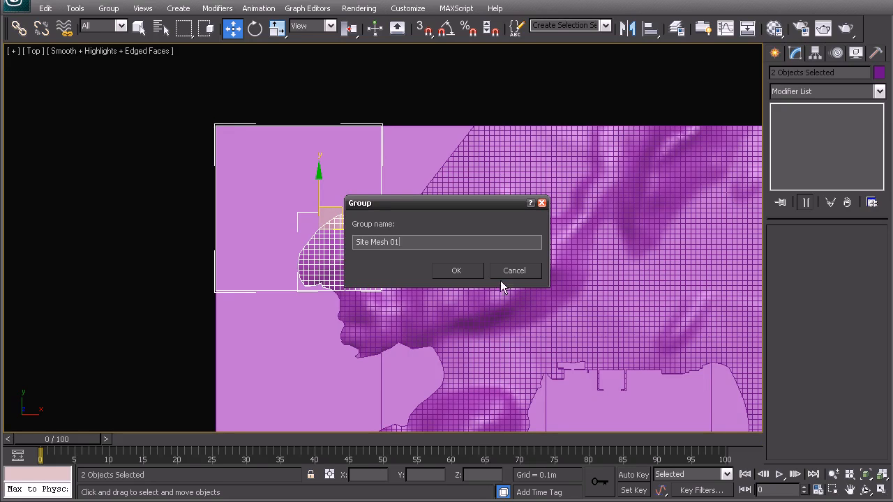
{"action": "left_click", "coordinate": [454, 270]}
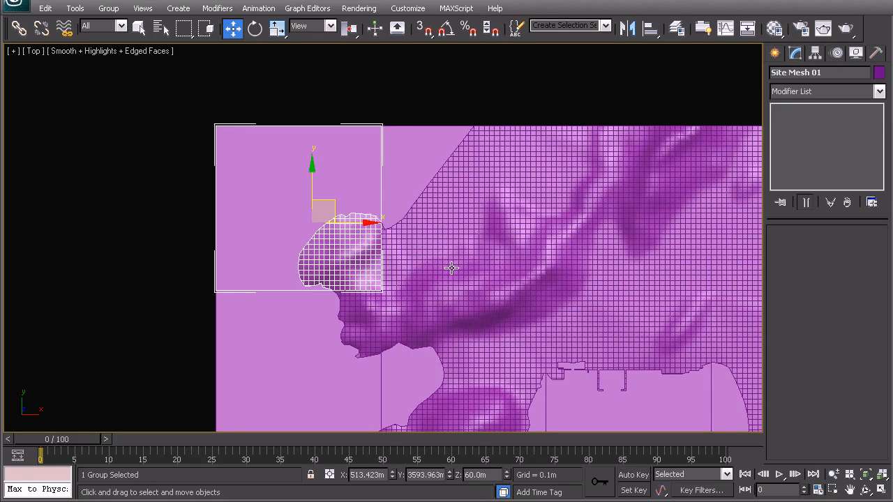
{"action": "left_click", "coordinate": [104, 273]}
Change the first material slot to a VRayMtl material and name it "Site Mesh 01"
{"action": "middle_click_drag", "start_coordinate": [422, 248], "coordinate": [341, 223]}
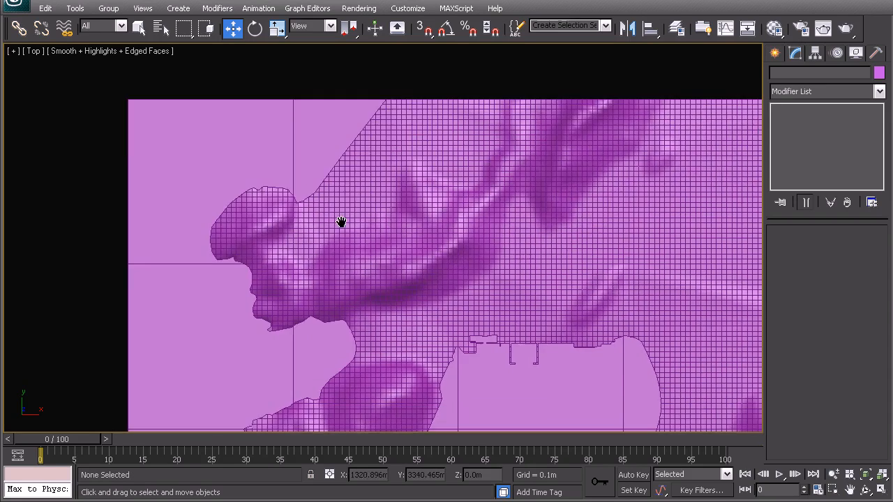
{"action": "key", "text": "F10"}
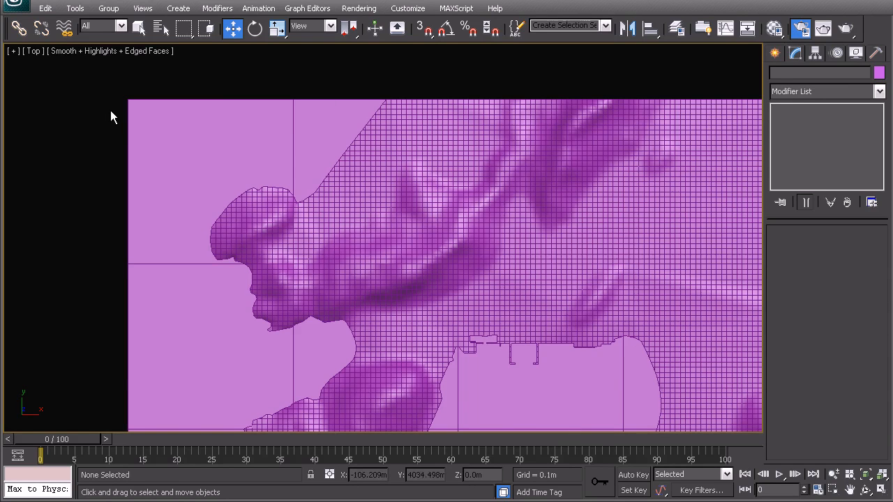
{"action": "key", "text": "m"}
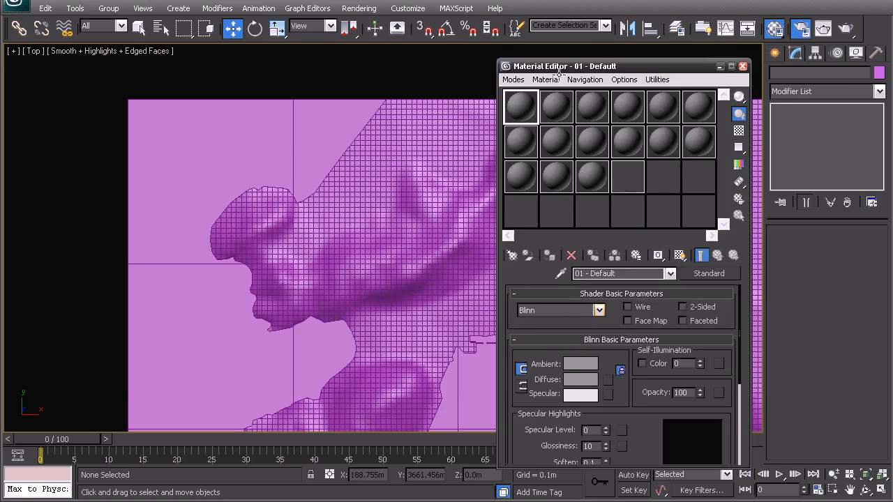
{"action": "left_click_drag", "start_coordinate": [552, 67], "coordinate": [525, 60]}
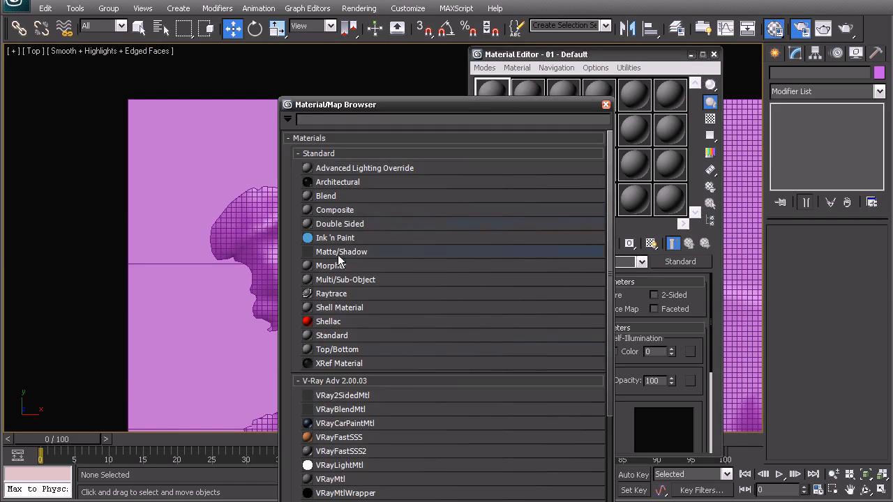
{"action": "double_click", "coordinate": [330, 480]}
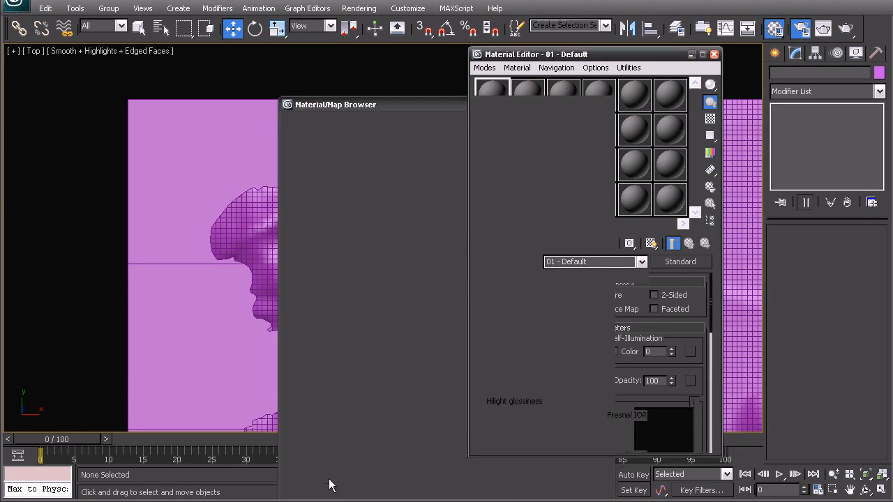
{"action": "left_click_drag", "start_coordinate": [595, 263], "coordinate": [501, 259]}
{"action": "type", "text": "Site "}
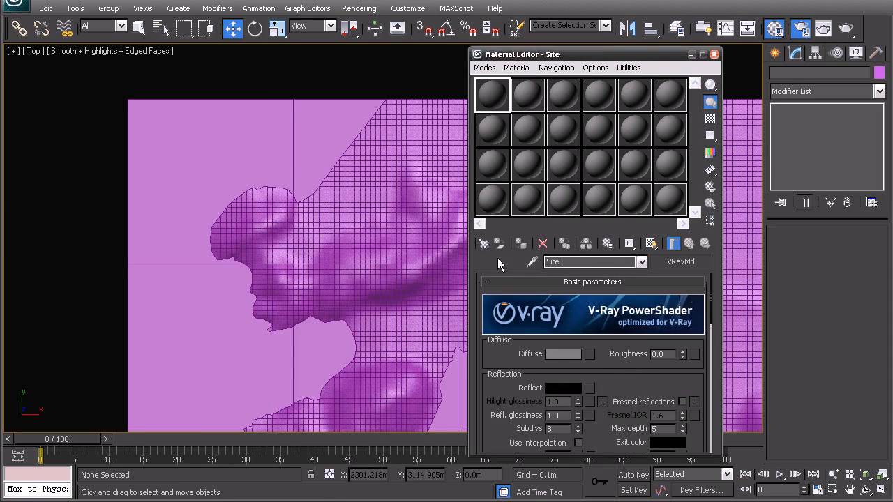
{"action": "type", "text": "Mesh 01"}
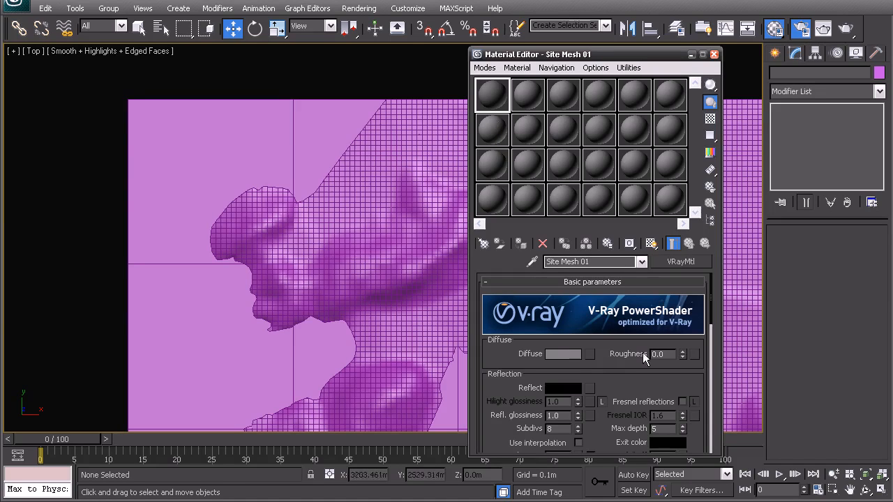
Start assigning a Bitmap map to the material's Diffuse and browse to the Site_Aerial folder inside the LK1314_Digital Tutors textures
{"action": "left_click", "coordinate": [590, 354]}
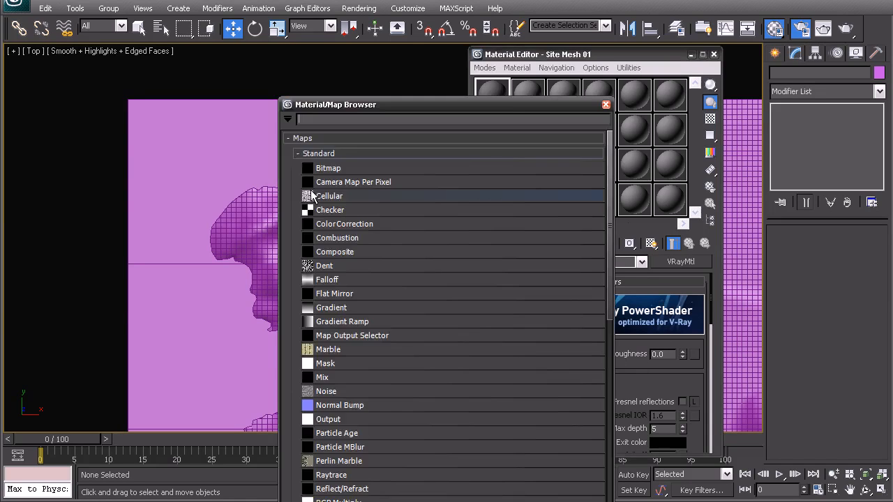
{"action": "double_click", "coordinate": [331, 169]}
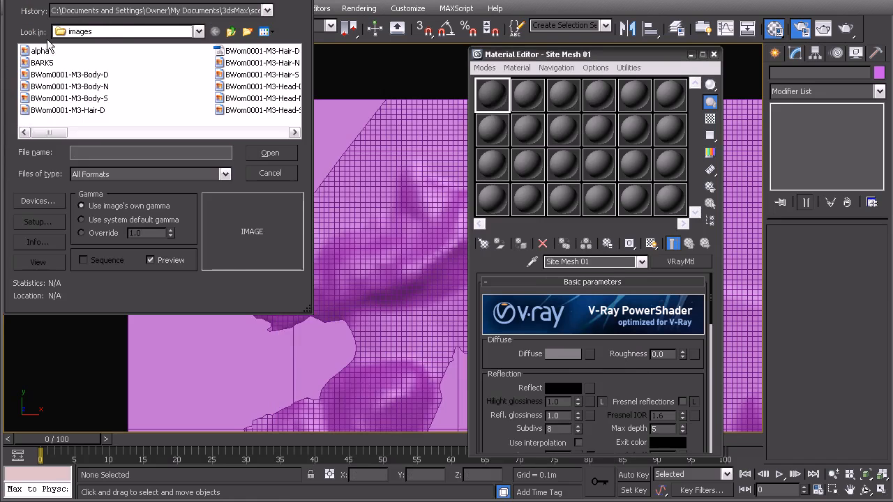
{"action": "left_click", "coordinate": [115, 32]}
{"action": "left_click", "coordinate": [98, 56]}
{"action": "left_click", "coordinate": [112, 32]}
{"action": "left_click", "coordinate": [80, 44]}
{"action": "double_click", "coordinate": [49, 88]}
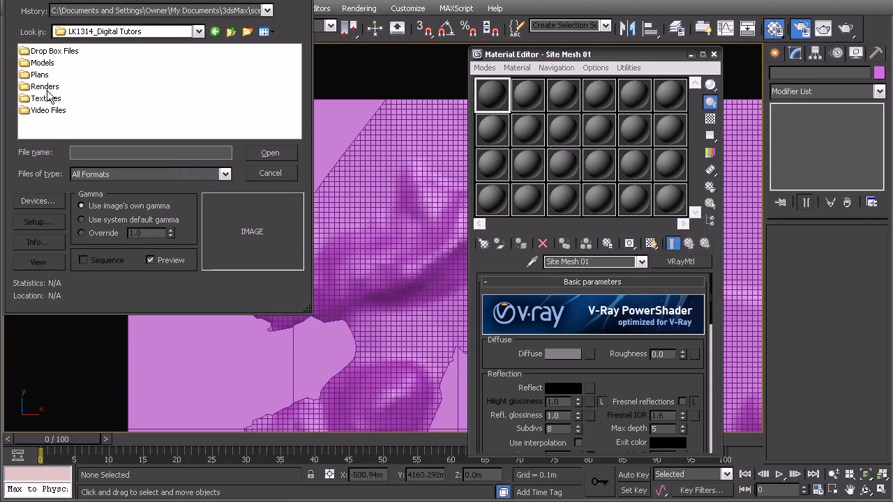
{"action": "double_click", "coordinate": [44, 98]}
{"action": "double_click", "coordinate": [42, 51]}
Load Site_Aerial_Plan_Dif_01 as the Diffuse bitmap of the Site Mesh 01 material and return to the material's parameters
{"action": "left_click_drag", "start_coordinate": [114, 0], "coordinate": [317, 55]}
{"action": "left_click", "coordinate": [467, 95]}
{"action": "left_click", "coordinate": [498, 112]}
{"action": "left_click_drag", "start_coordinate": [512, 373], "coordinate": [811, 453]}
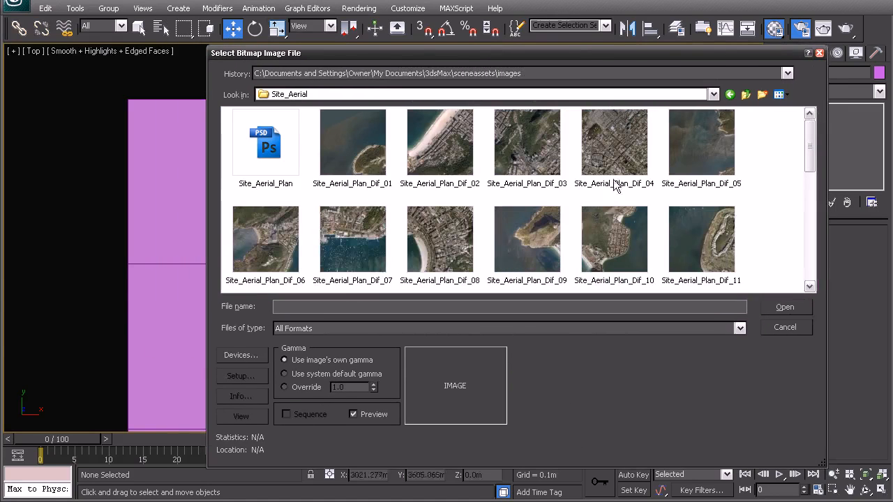
{"action": "left_click_drag", "start_coordinate": [574, 55], "coordinate": [533, 30]}
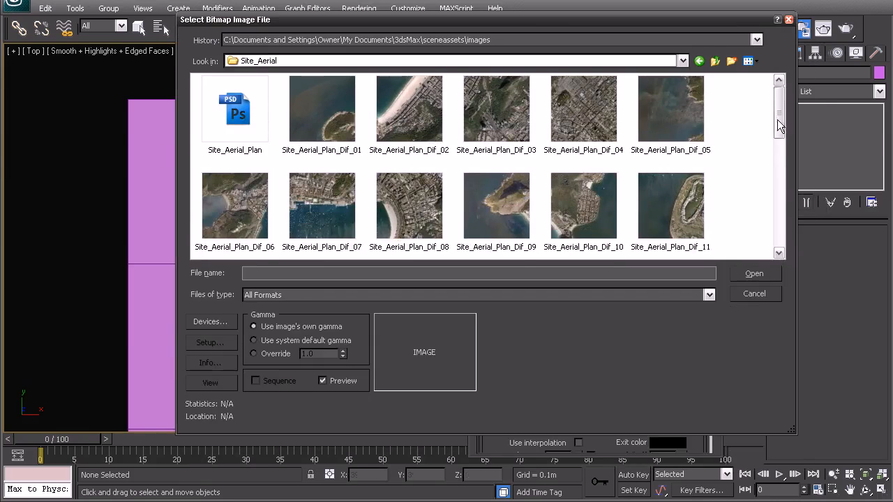
{"action": "scroll", "coordinate": [772, 122], "scroll_direction": "down", "scroll_amount": 5}
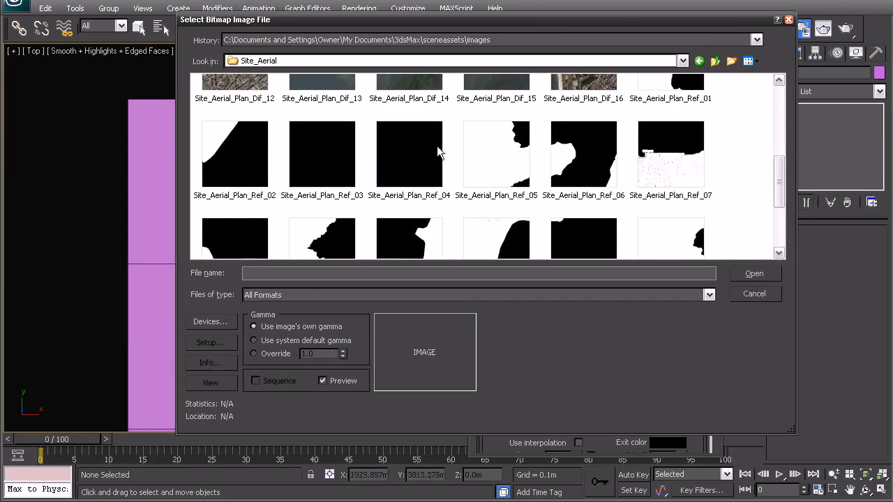
{"action": "left_click_drag", "start_coordinate": [782, 171], "coordinate": [782, 91]}
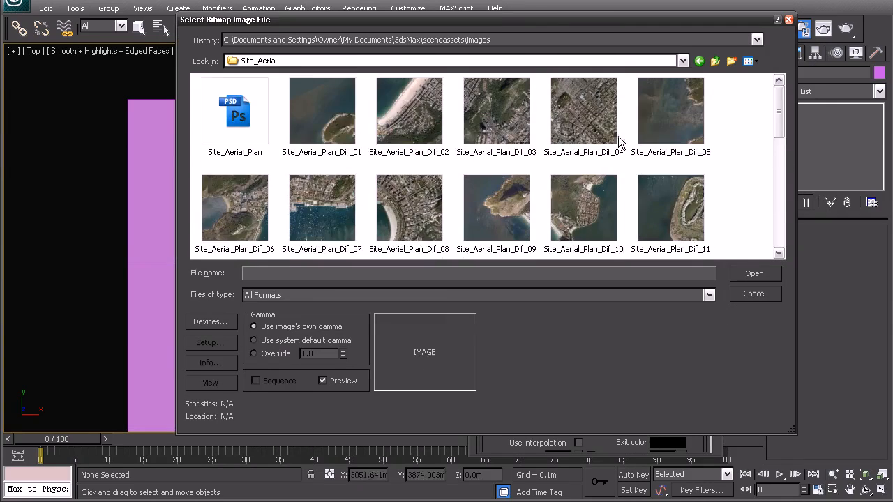
{"action": "left_click", "coordinate": [342, 139]}
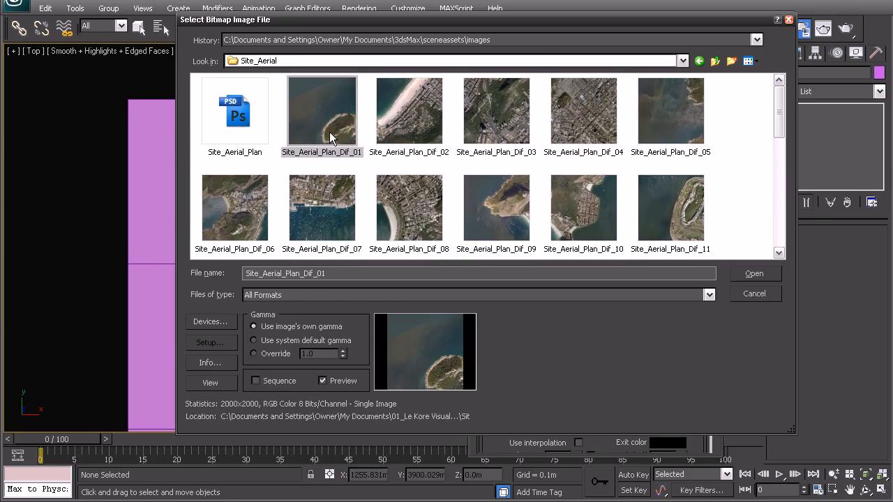
{"action": "double_click", "coordinate": [341, 138]}
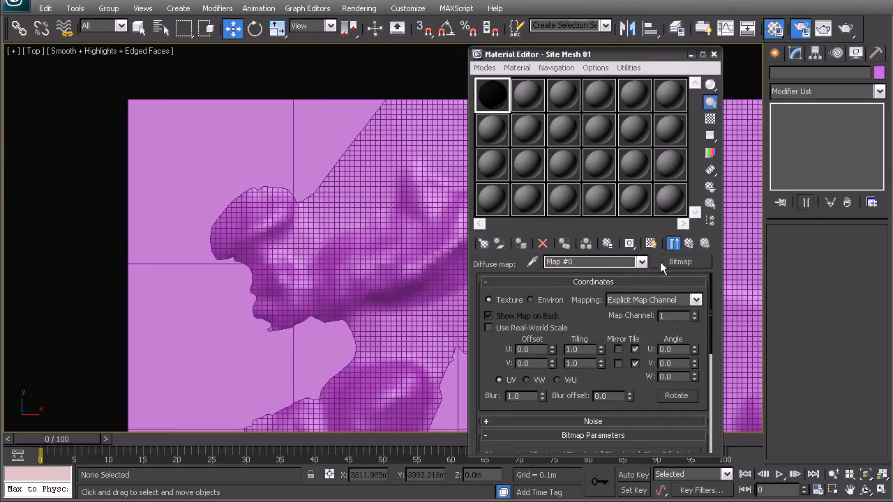
{"action": "left_click", "coordinate": [674, 243]}
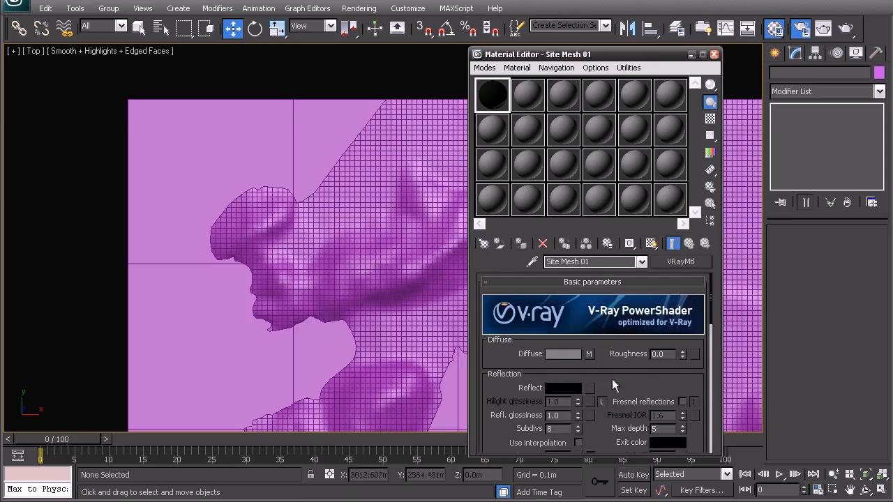
Assign the bitmap Site_Aerial_Plan_Ref_01 to the material's Reflect map and return to the parent material
{"action": "scroll", "coordinate": [612, 379], "scroll_direction": "down", "scroll_amount": 2}
{"action": "left_click", "coordinate": [592, 357]}
{"action": "double_click", "coordinate": [358, 169]}
{"action": "left_click", "coordinate": [359, 301]}
{"action": "left_click", "coordinate": [345, 305]}
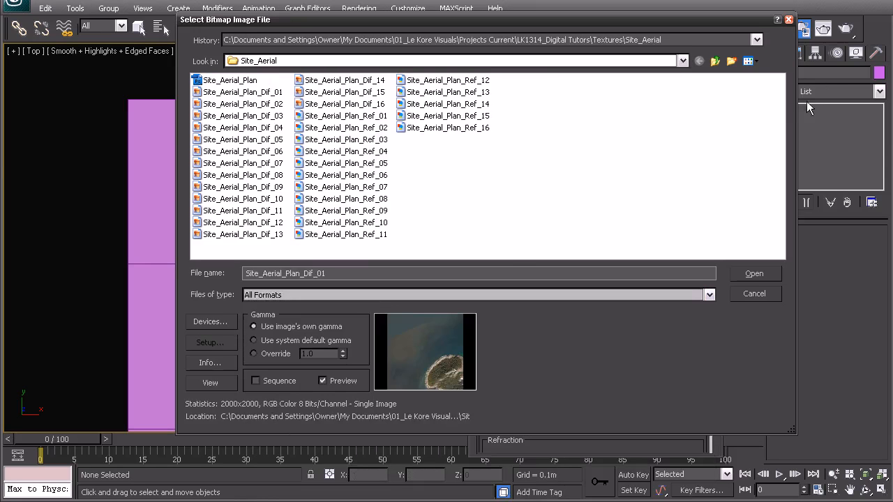
{"action": "left_click", "coordinate": [347, 116]}
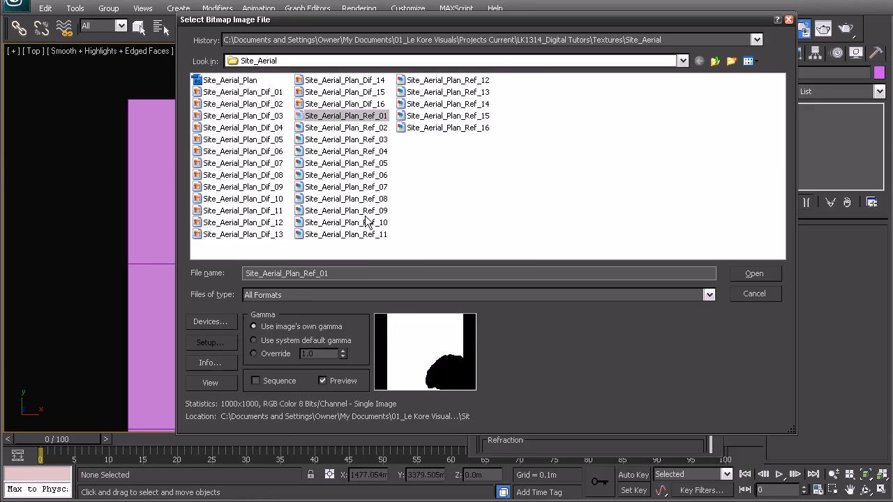
{"action": "left_click", "coordinate": [732, 270]}
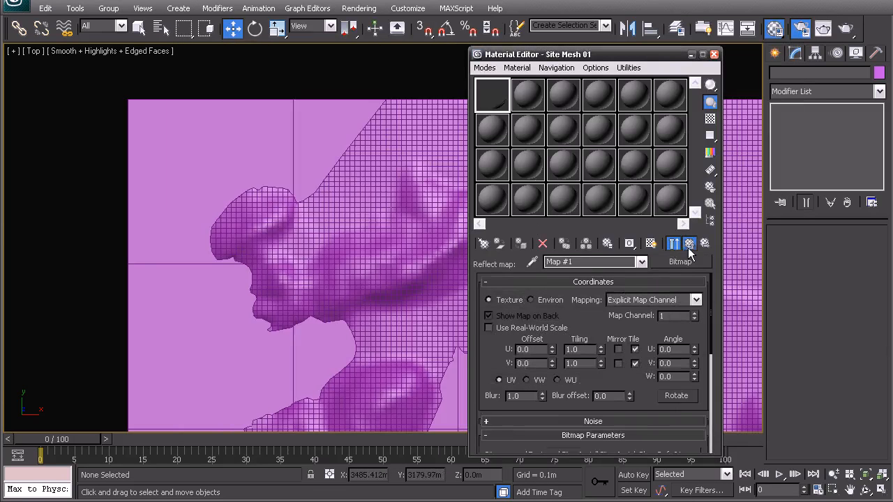
{"action": "left_click", "coordinate": [674, 242]}
Set the Reflect map amount of the Site Mesh 01 material to 20
{"action": "left_click_drag", "start_coordinate": [712, 293], "coordinate": [710, 417]}
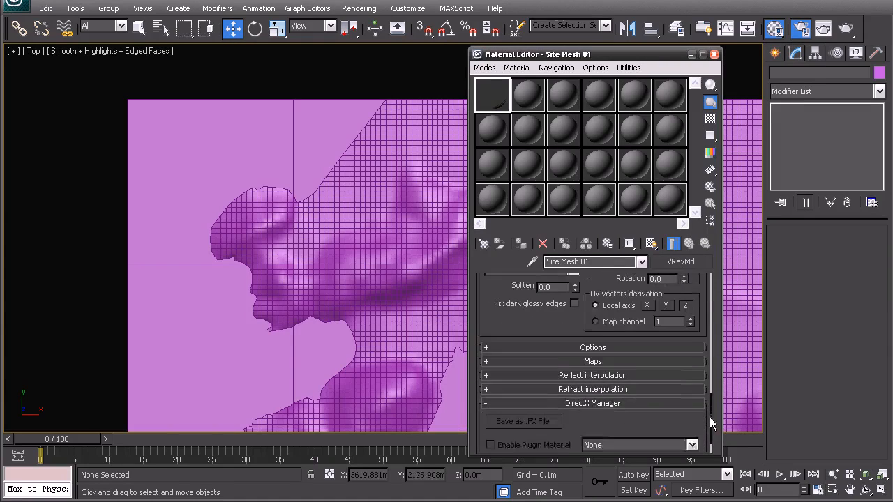
{"action": "left_click", "coordinate": [596, 360]}
{"action": "scroll", "coordinate": [665, 376], "scroll_direction": "down", "scroll_amount": 2}
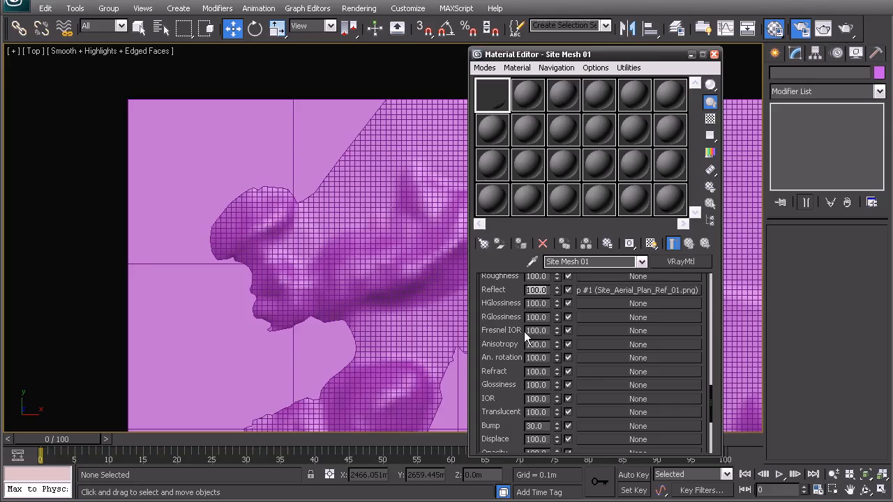
{"action": "type", "text": "20"}
{"action": "key", "text": "Return"}
Open an enlarged preview of the Site Mesh 01 material and set its reflection glossiness to 0.92
{"action": "double_click", "coordinate": [493, 95]}
{"action": "left_click_drag", "start_coordinate": [385, 94], "coordinate": [354, 79]}
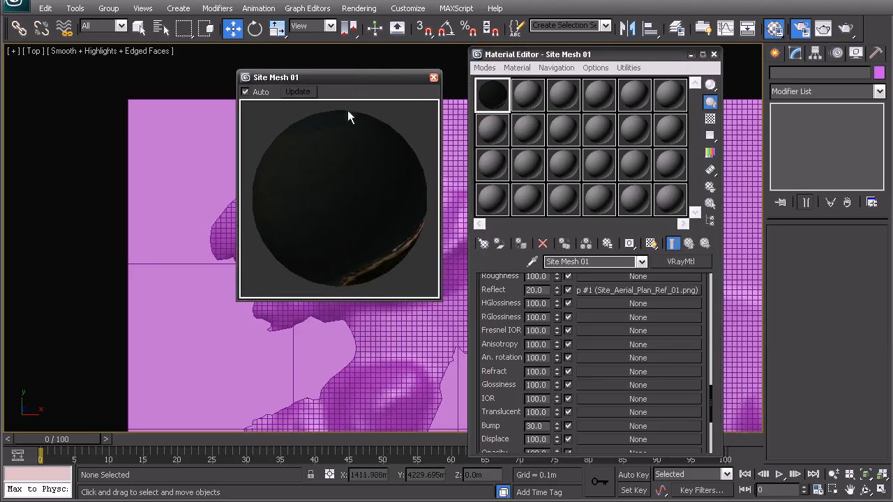
{"action": "left_click_drag", "start_coordinate": [711, 393], "coordinate": [709, 370]}
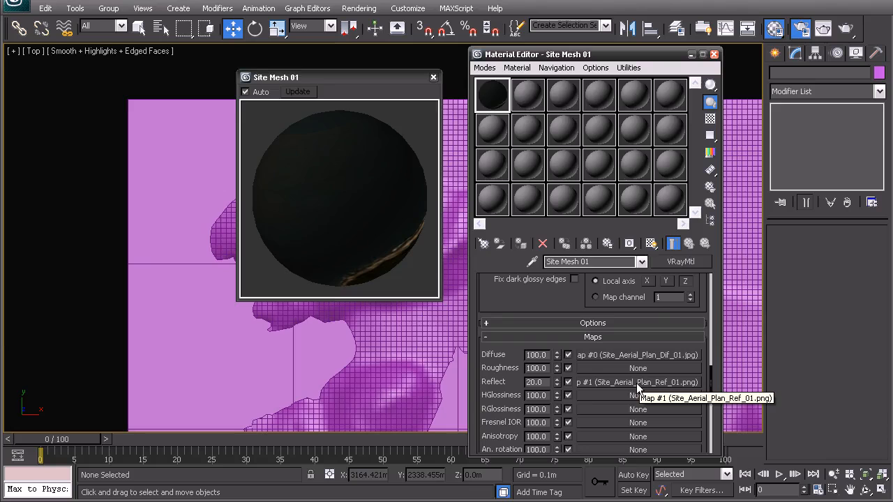
{"action": "left_click_drag", "start_coordinate": [711, 374], "coordinate": [713, 278]}
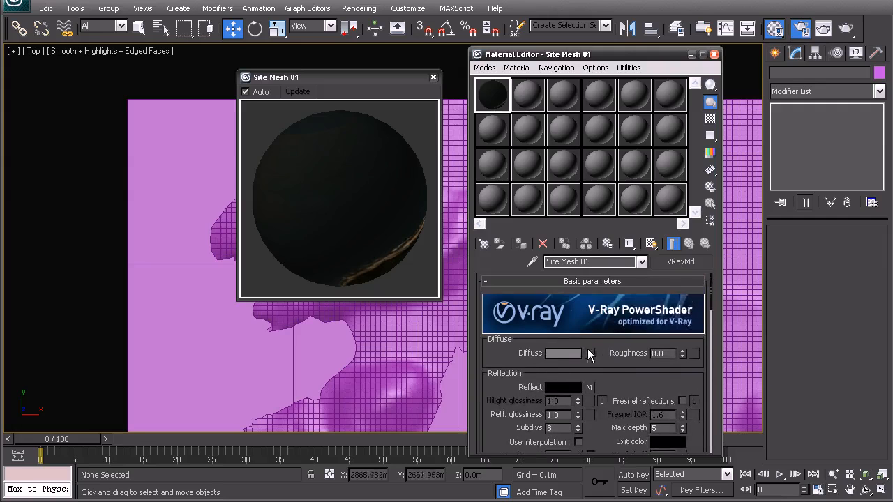
{"action": "left_click_drag", "start_coordinate": [621, 377], "coordinate": [626, 328]}
{"action": "left_click_drag", "start_coordinate": [565, 360], "coordinate": [543, 361]}
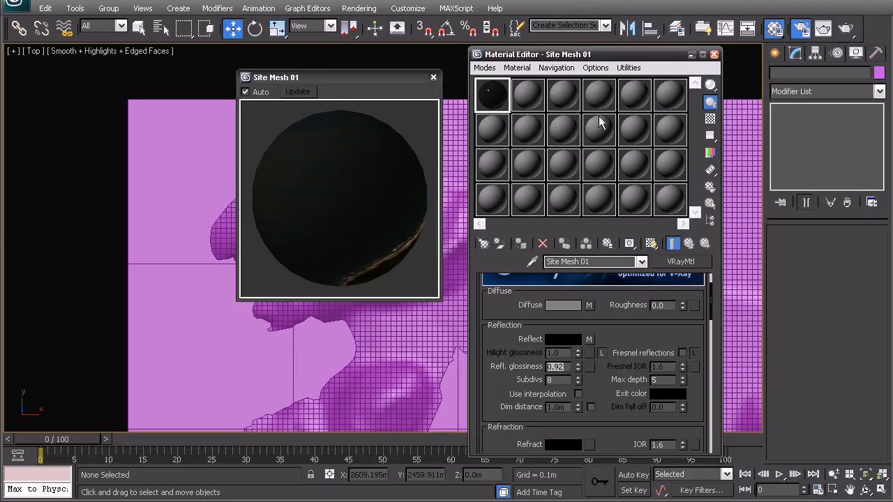
Show the checkered preview background, set the unlocked highlight glossiness to 0.55, and close the enlarged preview
{"action": "left_click", "coordinate": [711, 119]}
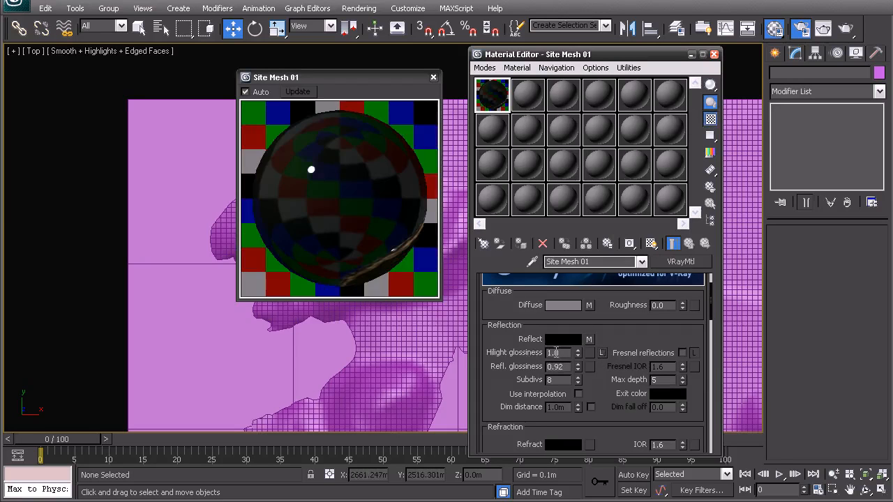
{"action": "double_click", "coordinate": [553, 353]}
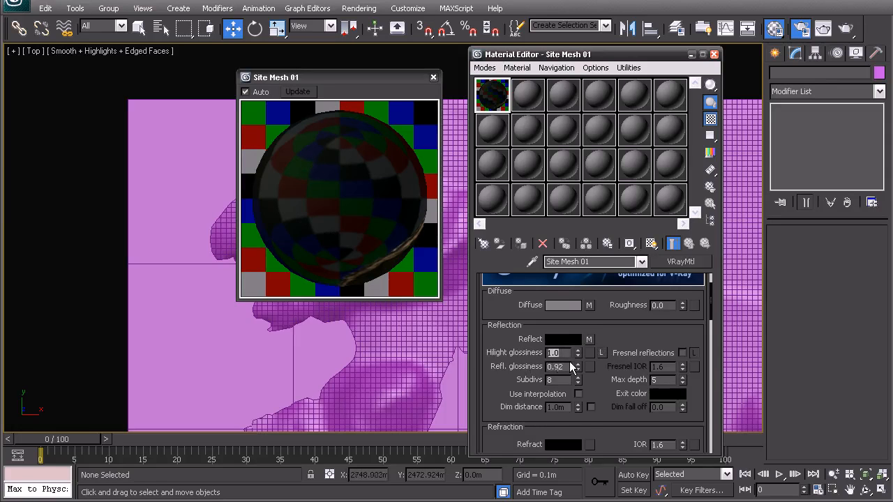
{"action": "key", "text": "Return"}
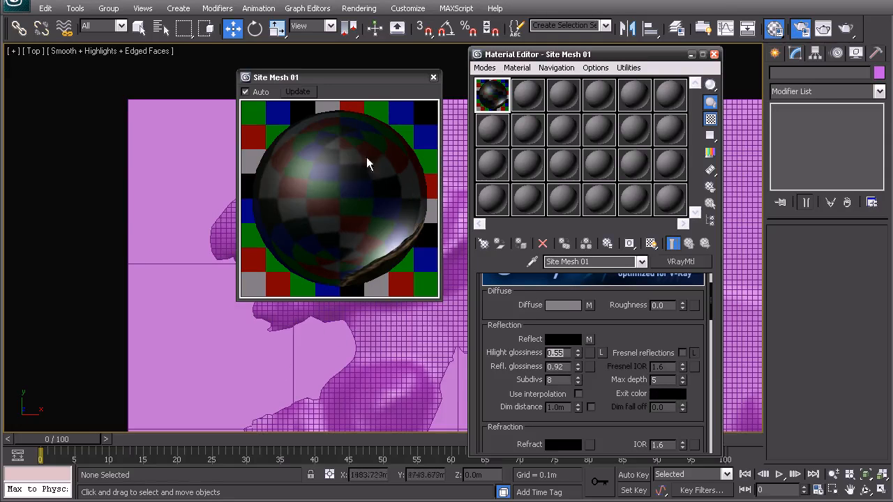
{"action": "left_click_drag", "start_coordinate": [370, 82], "coordinate": [574, 111]}
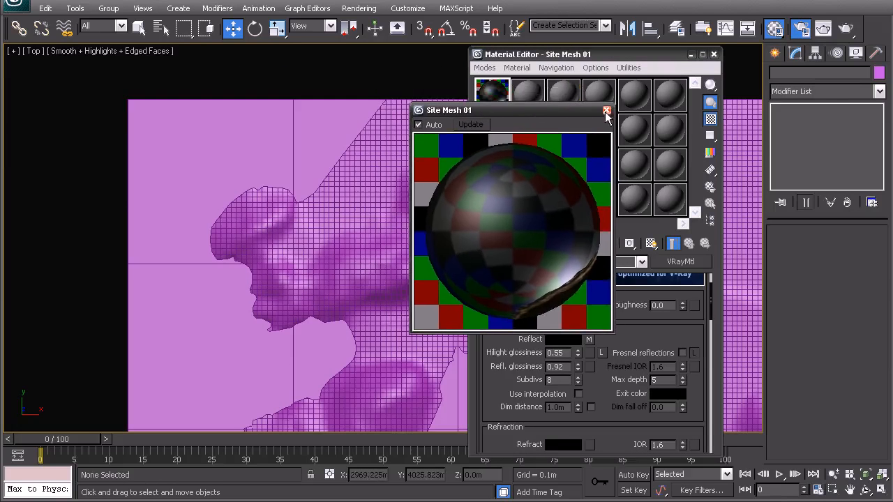
{"action": "left_click", "coordinate": [607, 111]}
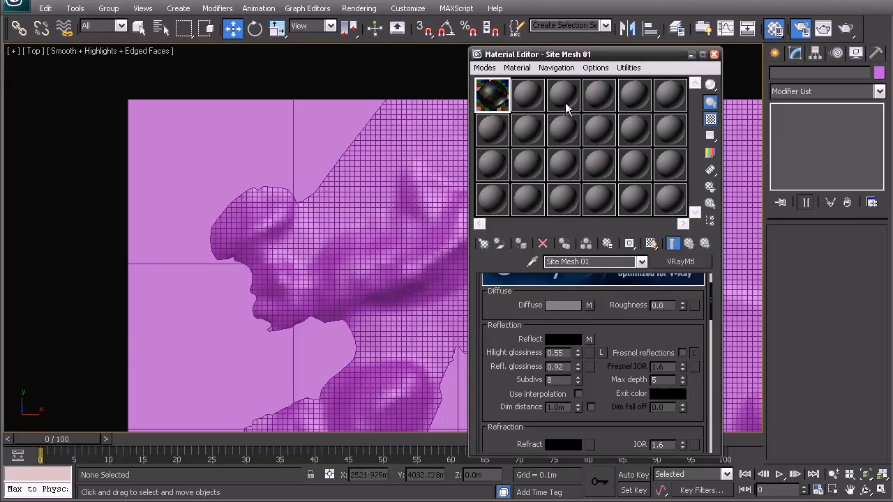
Enable the material's map display in the viewport, assign the material to the Site Mesh 01 group, and hide edged faces
{"action": "left_click", "coordinate": [651, 243]}
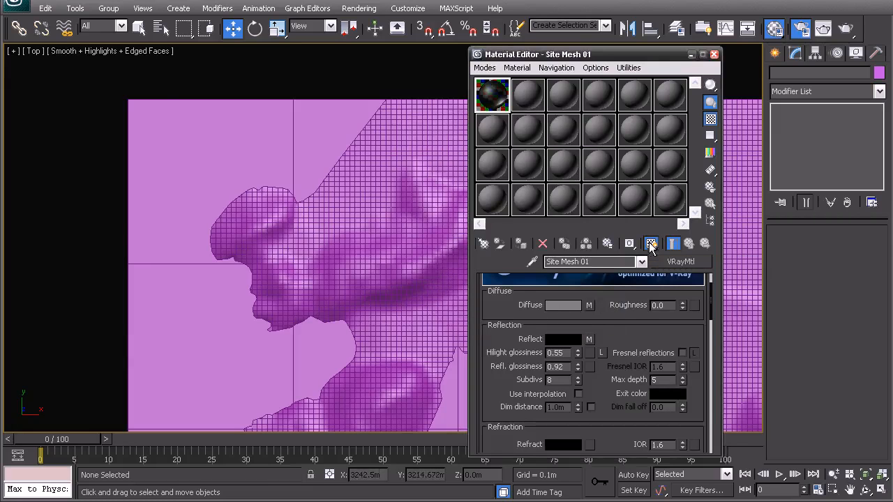
{"action": "left_click", "coordinate": [232, 181]}
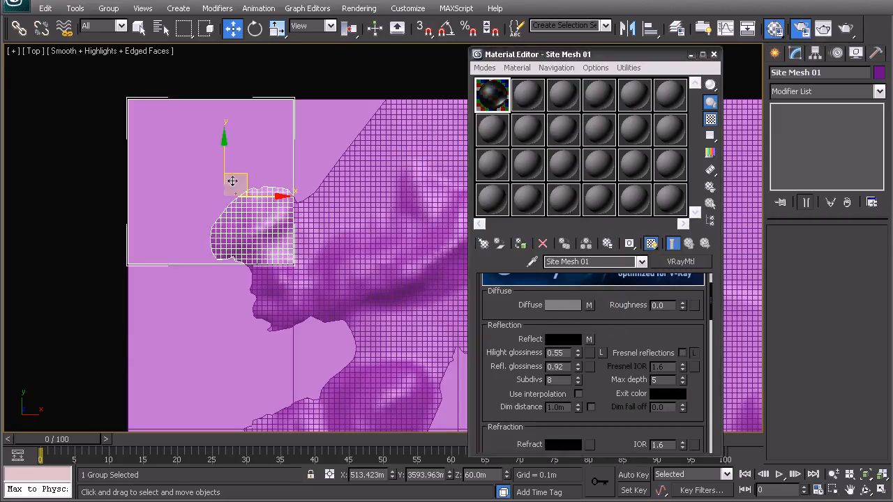
{"action": "left_click", "coordinate": [521, 244]}
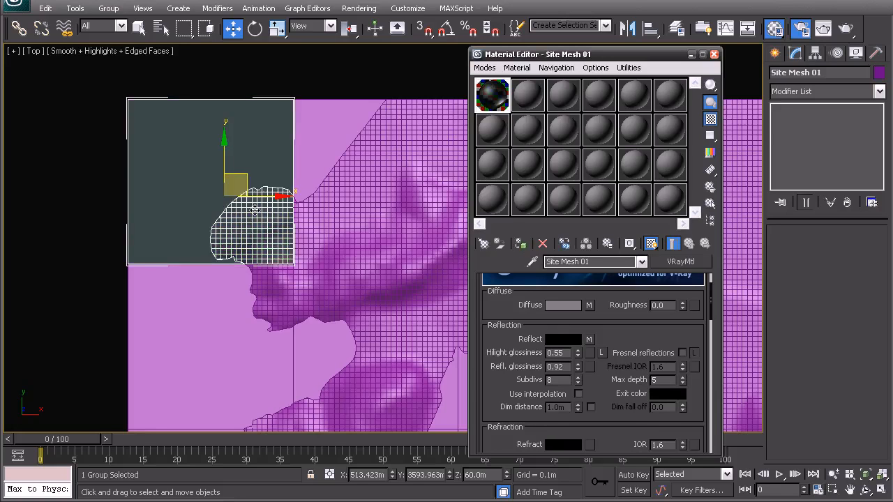
{"action": "key", "text": "F4"}
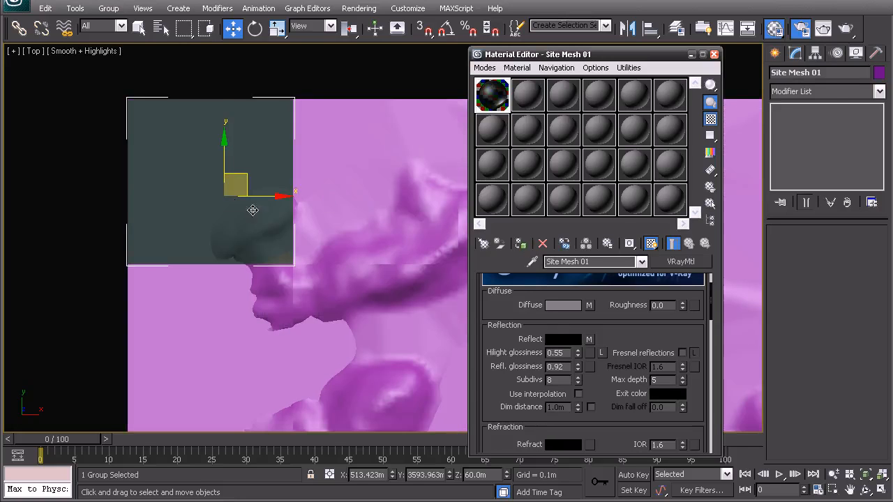
Add a UVW Map modifier to the Site Mesh 01 group, then close the Material Editor and deselect the group
{"action": "left_click", "coordinate": [773, 56]}
{"action": "left_click", "coordinate": [799, 56]}
{"action": "left_click", "coordinate": [879, 92]}
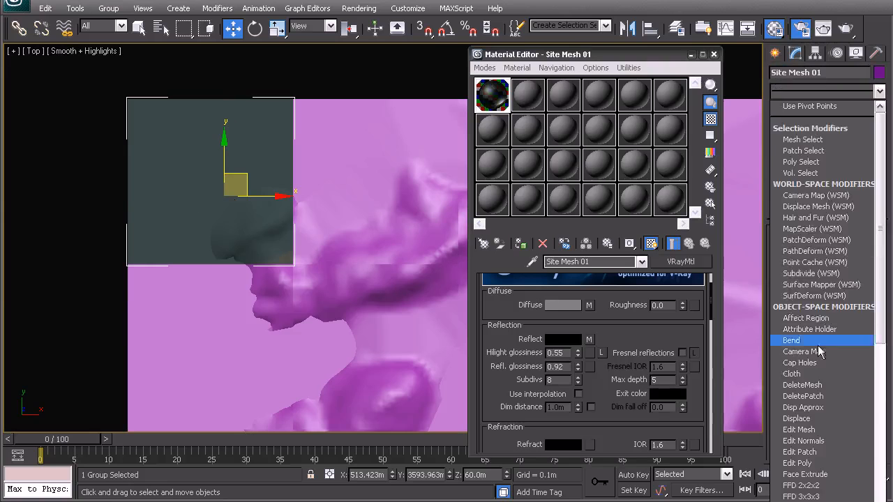
{"action": "scroll", "coordinate": [826, 373], "scroll_direction": "down", "scroll_amount": 15}
{"action": "left_click", "coordinate": [827, 373]}
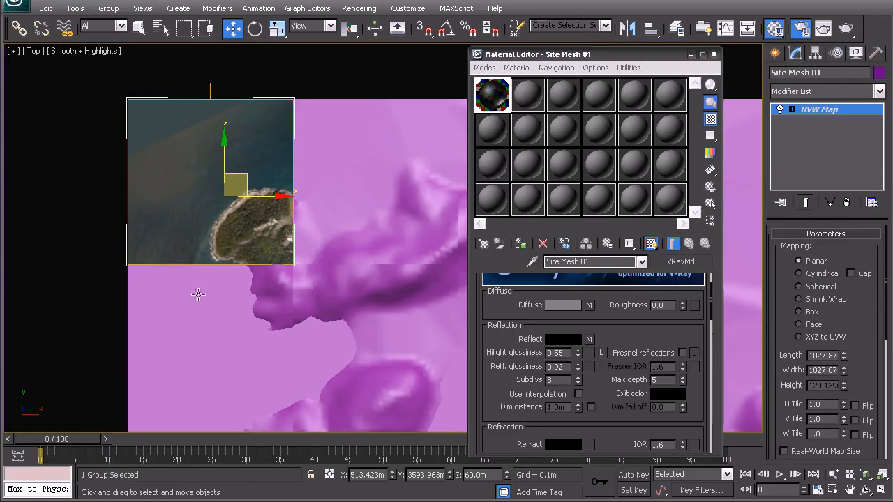
{"action": "left_click", "coordinate": [714, 55]}
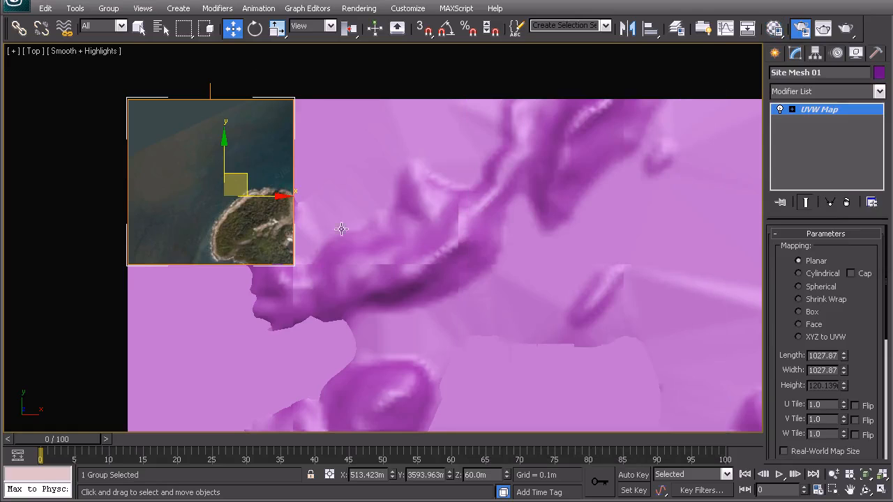
{"action": "left_click", "coordinate": [52, 280]}
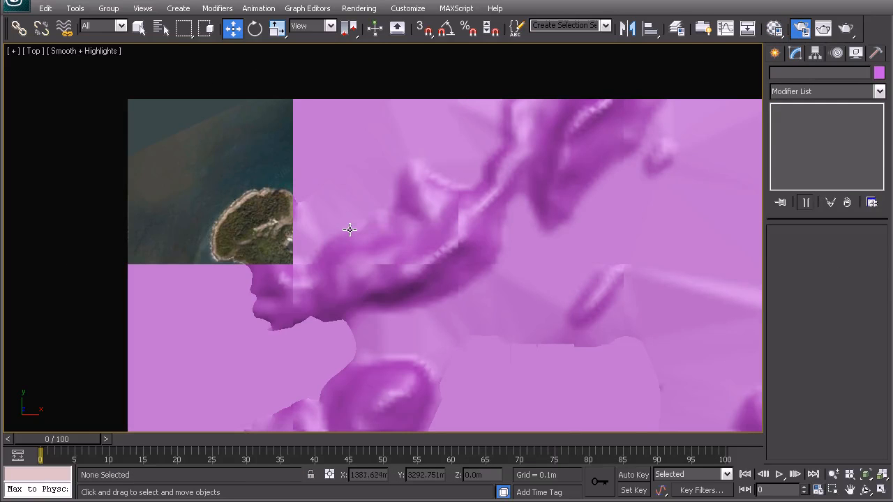
Check the textured Site Mesh 01 tile, then frame the whole site in the top view with edged faces
{"action": "middle_click_drag", "start_coordinate": [342, 253], "coordinate": [299, 209]}
{"action": "left_click", "coordinate": [230, 184]}
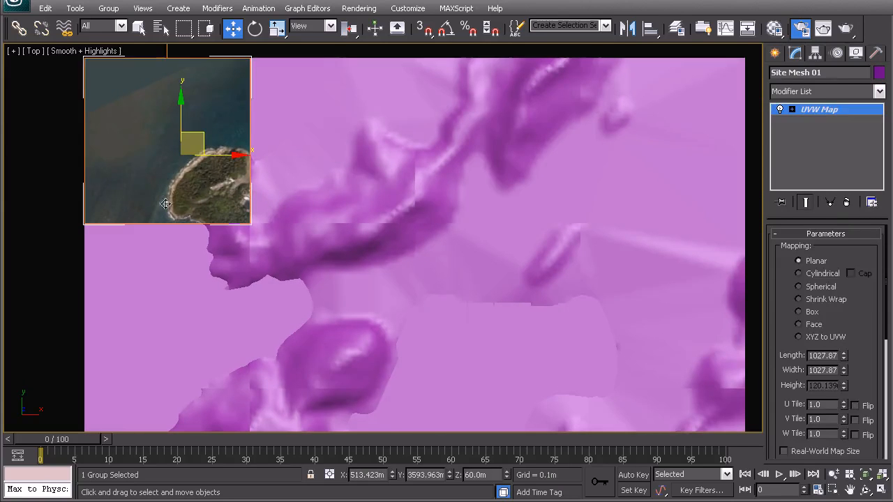
{"action": "left_click", "coordinate": [70, 221]}
{"action": "key", "text": "z"}
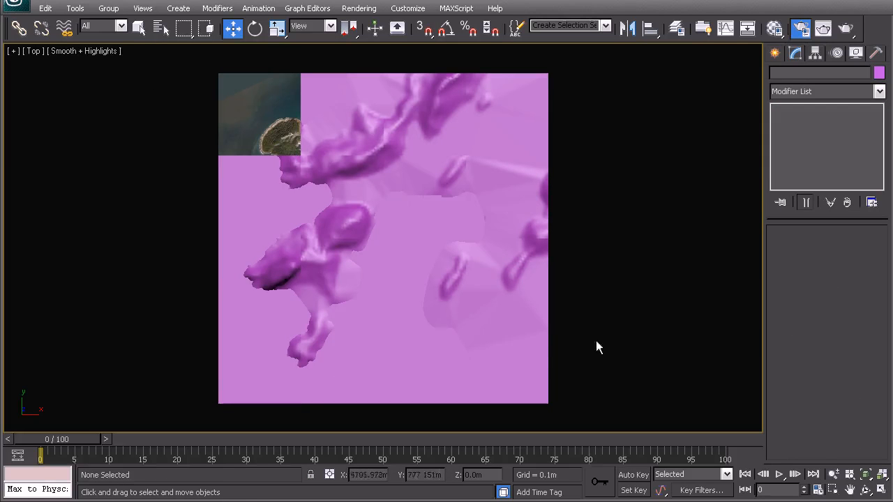
{"action": "key", "text": "F4"}
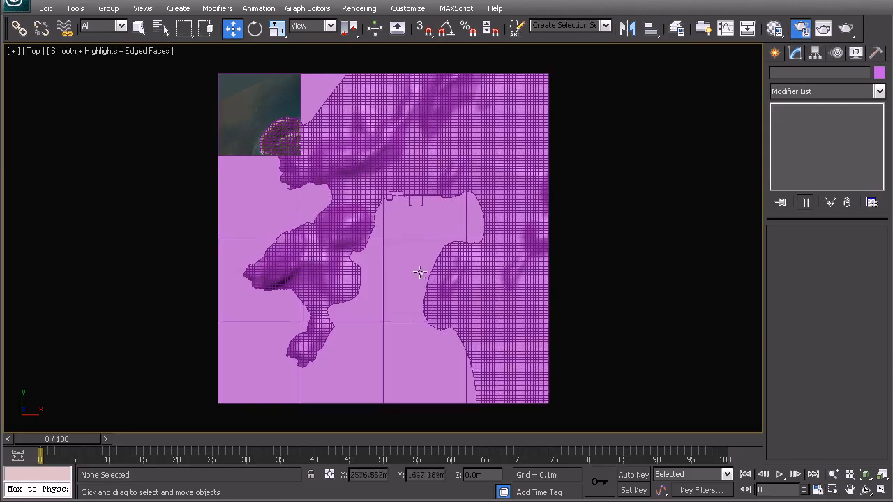
{"action": "middle_click_drag", "start_coordinate": [433, 279], "coordinate": [399, 253]}
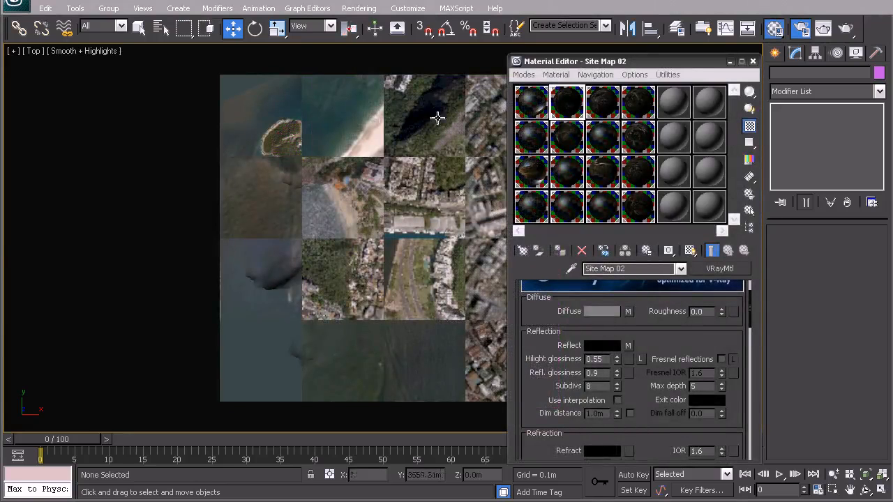
Check the Site Mesh 01 group's mapping and apply a planar UVW Map modifier to the neighbouring Site Mesh 02 group
{"action": "middle_click_drag", "start_coordinate": [342, 208], "coordinate": [234, 211]}
{"action": "left_click", "coordinate": [151, 148]}
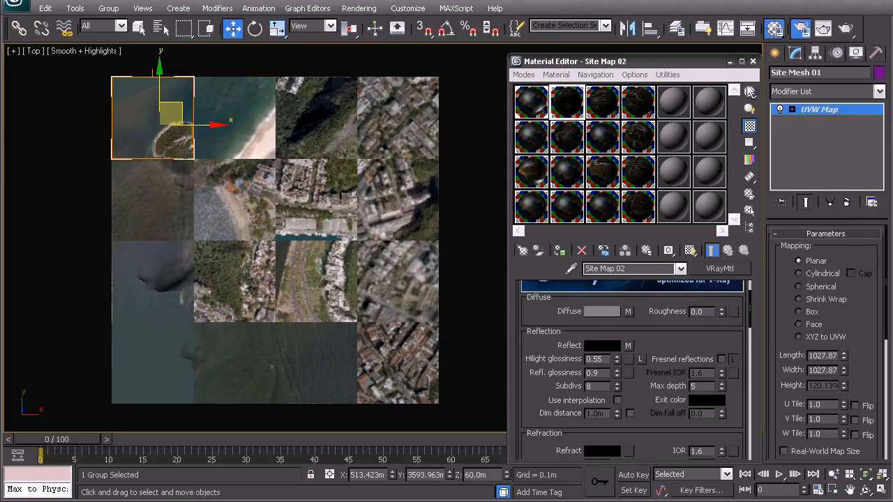
{"action": "left_click", "coordinate": [272, 144]}
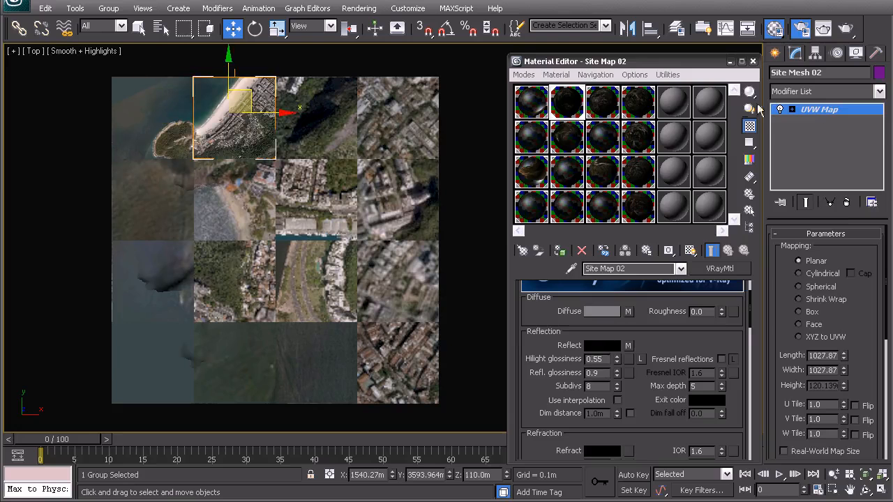
Copy the planar UVW Map modifier from Site Mesh 02 to Site Mesh 03, Site Mesh 04 and the second-row tiles
{"action": "left_click", "coordinate": [317, 117]}
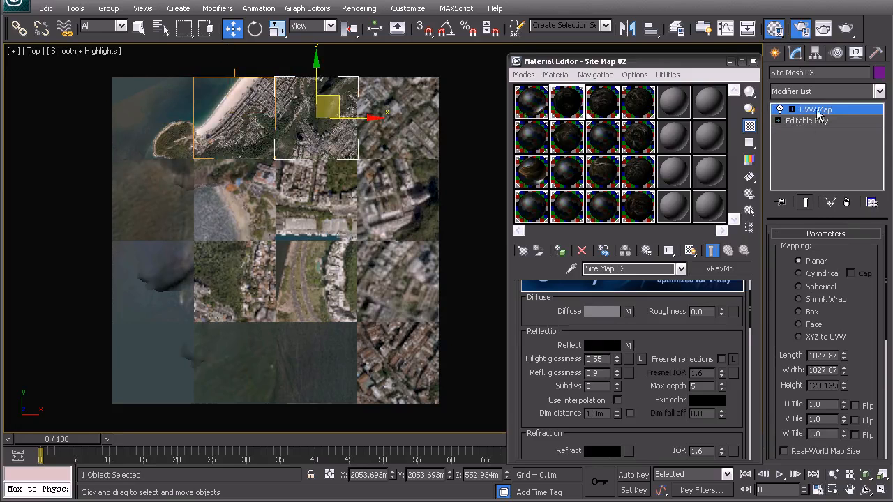
{"action": "left_click", "coordinate": [427, 120]}
{"action": "left_click_drag", "start_coordinate": [805, 112], "coordinate": [342, 209]}
{"action": "left_click_drag", "start_coordinate": [787, 112], "coordinate": [237, 199]}
{"action": "left_click_drag", "start_coordinate": [549, 148], "coordinate": [171, 196]}
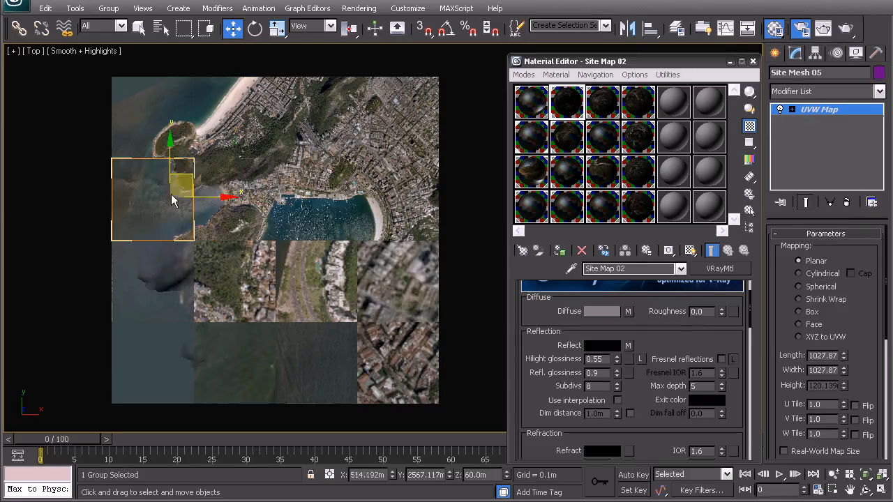
Copy the UVW Map modifier onto the site mesh tiles of the third row, through to Site Mesh 12
{"action": "left_click_drag", "start_coordinate": [823, 111], "coordinate": [174, 252]}
{"action": "left_click_drag", "start_coordinate": [808, 109], "coordinate": [244, 271]}
{"action": "left_click_drag", "start_coordinate": [821, 115], "coordinate": [401, 295]}
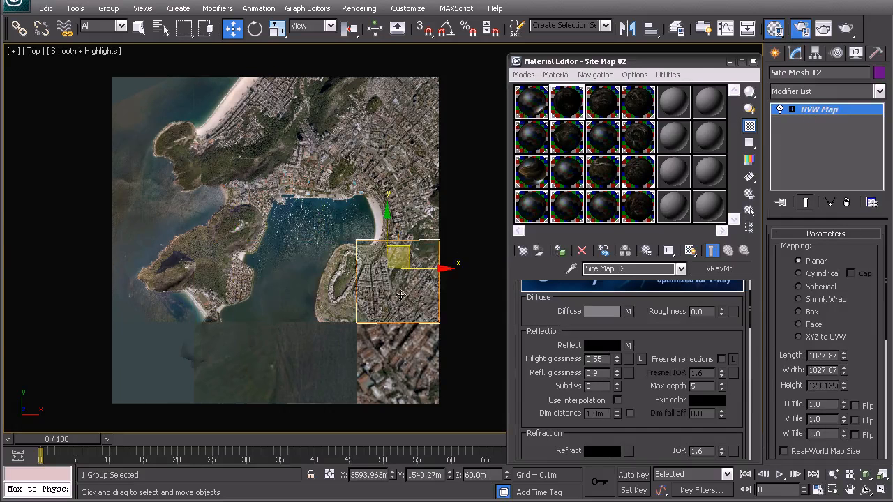
Copy the UVW Map modifier onto the bottom-row tiles from Site Mesh 16 to Site Mesh 13, then deselect and close the Material Editor
{"action": "left_click_drag", "start_coordinate": [805, 118], "coordinate": [415, 382]}
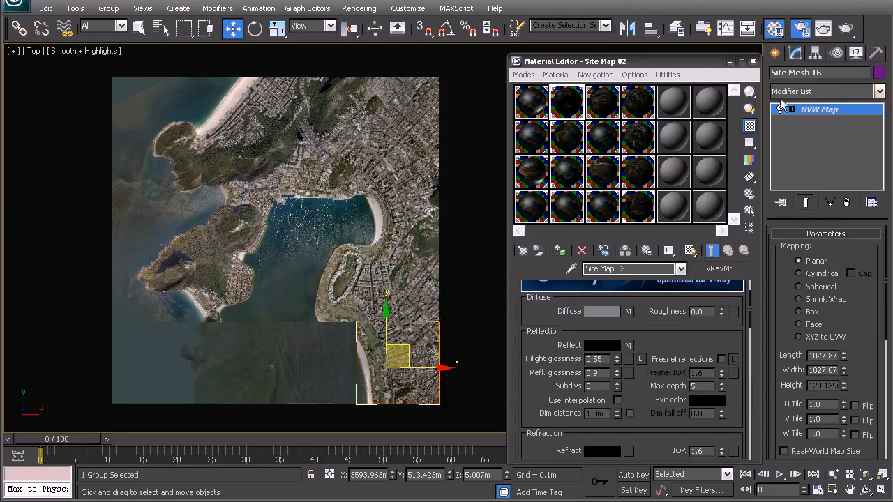
{"action": "left_click_drag", "start_coordinate": [803, 119], "coordinate": [314, 361]}
{"action": "left_click_drag", "start_coordinate": [816, 113], "coordinate": [230, 380]}
{"action": "left_click_drag", "start_coordinate": [811, 117], "coordinate": [157, 369]}
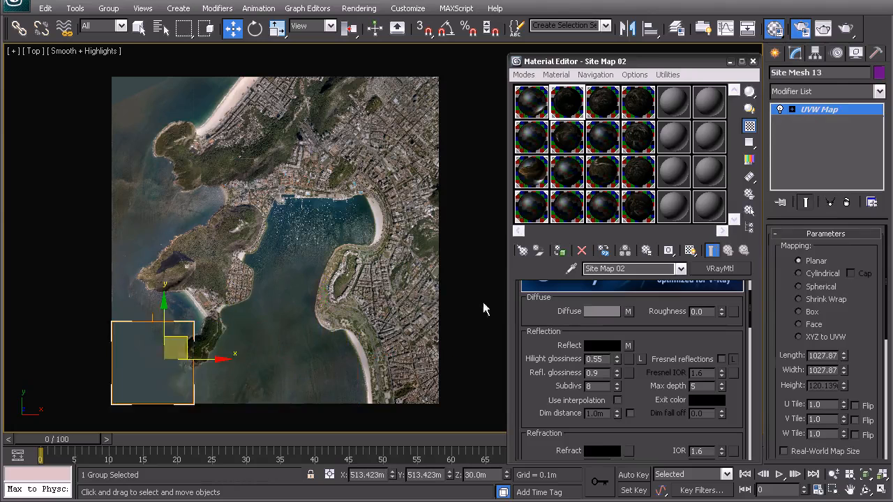
{"action": "left_click", "coordinate": [501, 302]}
{"action": "left_click", "coordinate": [753, 61]}
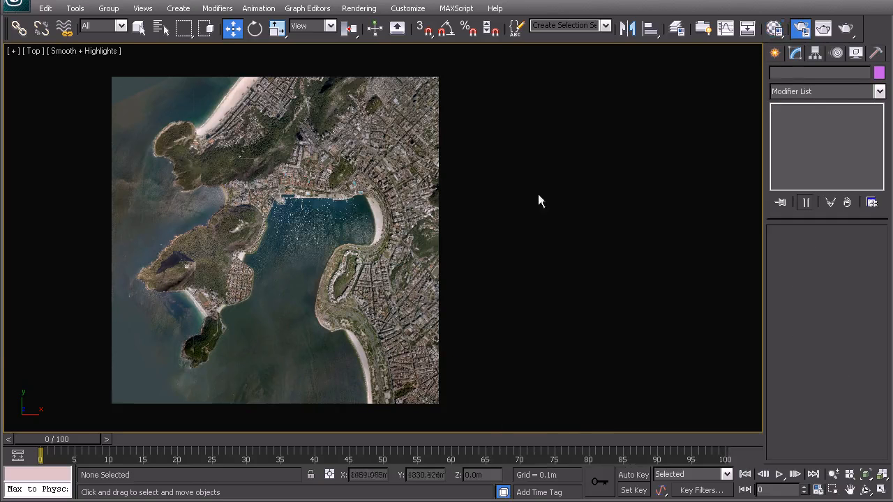
Examine the textured terrain from several angles in the perspective view, then return to the top view
{"action": "middle_click_drag", "start_coordinate": [171, 247], "coordinate": [327, 252]}
{"action": "key", "text": "p"}
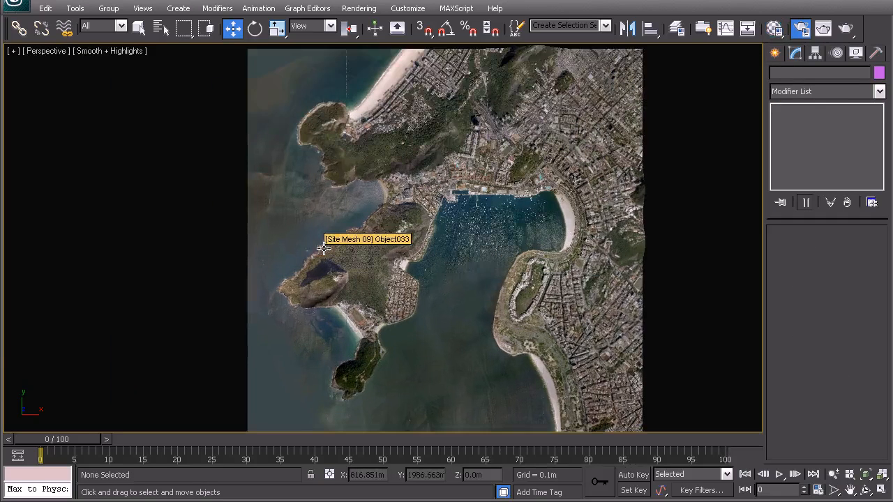
{"action": "scroll", "coordinate": [349, 257], "scroll_direction": "down", "scroll_amount": 1}
{"action": "middle_click_drag", "start_coordinate": [391, 284], "coordinate": [430, 257], "text": "alt"}
{"action": "scroll", "coordinate": [334, 253], "scroll_direction": "up", "scroll_amount": 5}
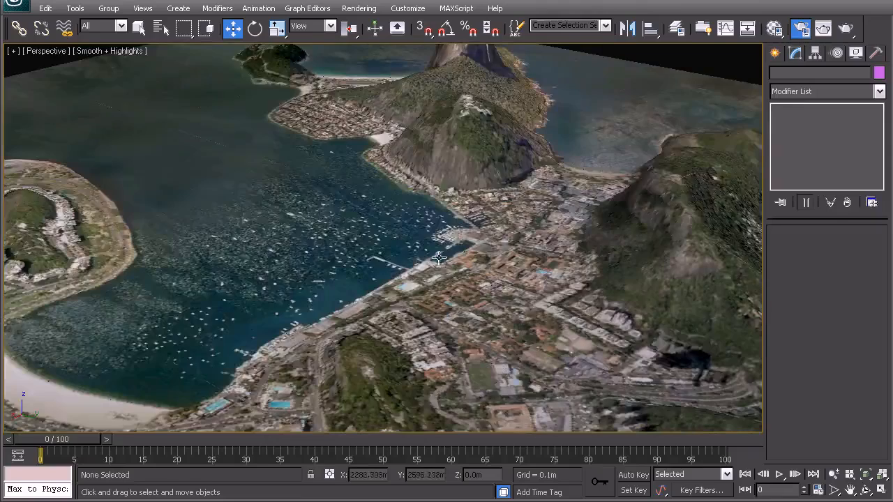
{"action": "scroll", "coordinate": [440, 252], "scroll_direction": "down", "scroll_amount": 3}
{"action": "scroll", "coordinate": [427, 260], "scroll_direction": "down", "scroll_amount": 3}
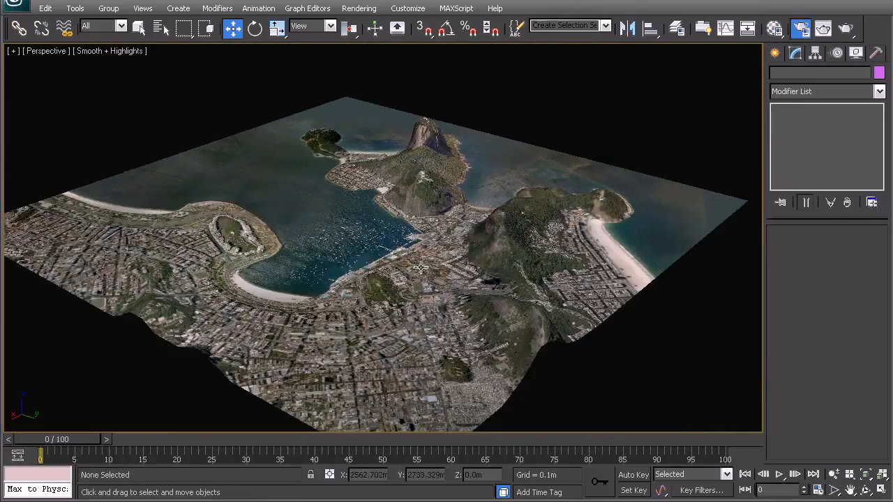
{"action": "middle_click_drag", "start_coordinate": [331, 277], "coordinate": [469, 284], "text": "alt"}
{"action": "key", "text": "t"}
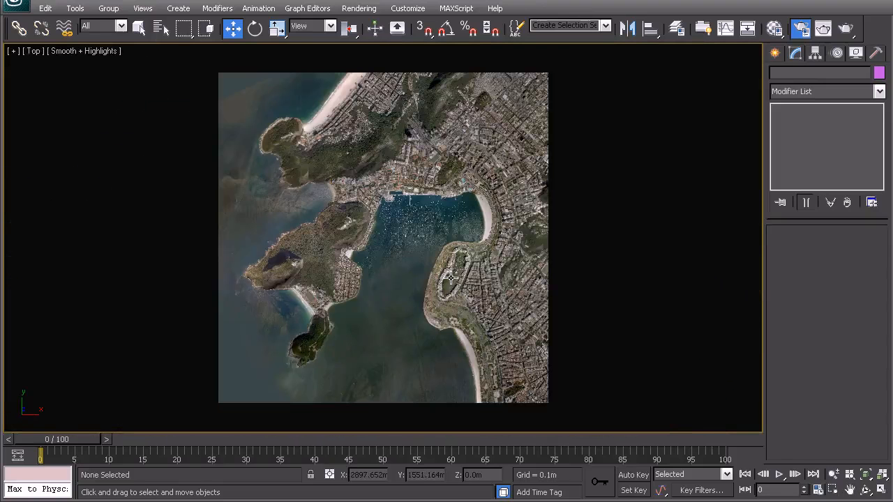
{"action": "mouse_move", "coordinate": [383, 238]}
{"action": "middle_mouse_down"}
{"action": "mouse_move", "coordinate": [407, 245]}
{"action": "mouse_move", "coordinate": [383, 242]}
{"action": "middle_mouse_up"}
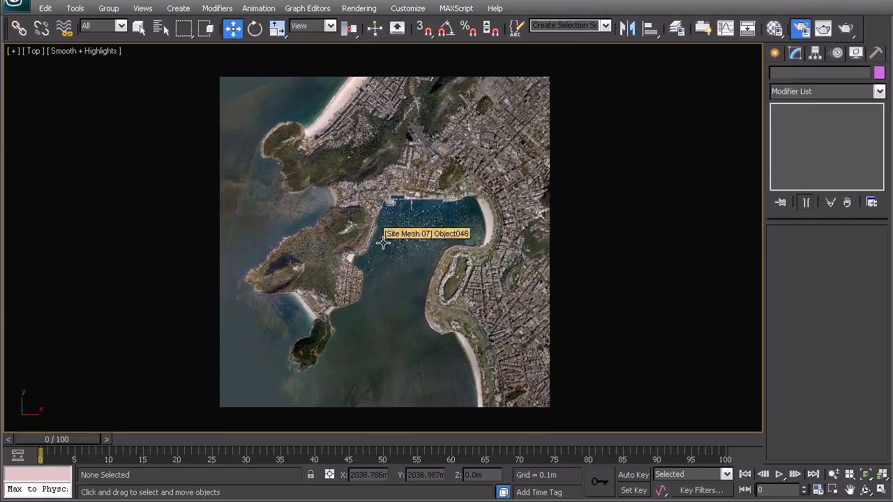
Show the site in wireframe and check its tile division by selecting several tiles, then clear the selection
{"action": "key", "text": "F3"}
{"action": "left_click", "coordinate": [414, 140]}
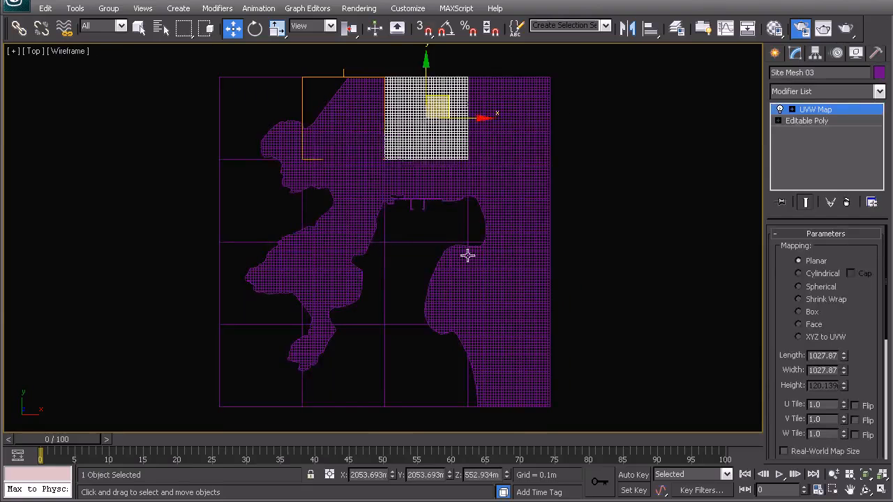
{"action": "left_click", "coordinate": [355, 118]}
{"action": "left_click", "coordinate": [519, 203]}
{"action": "left_click", "coordinate": [513, 279]}
{"action": "left_click", "coordinate": [522, 349]}
{"action": "left_click", "coordinate": [419, 296]}
{"action": "left_click", "coordinate": [636, 286]}
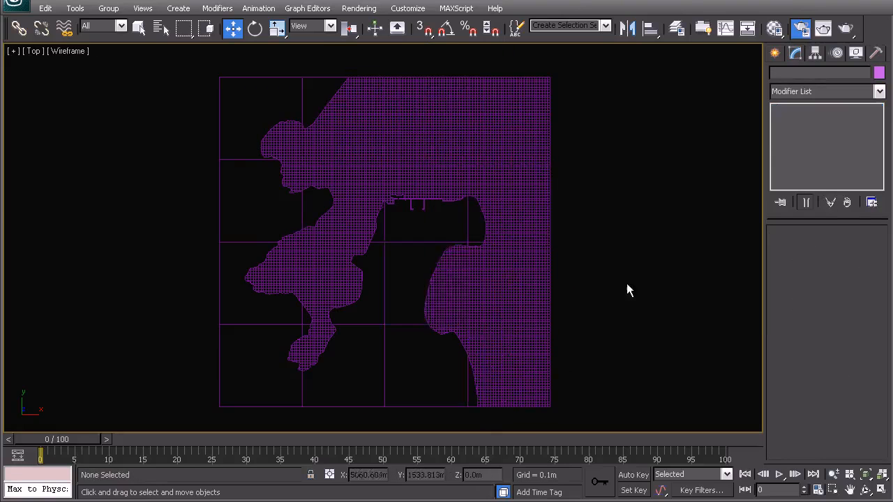
Restore the shaded top view and examine the aerial texture around the bay and coastline up close
{"action": "key", "text": "F3"}
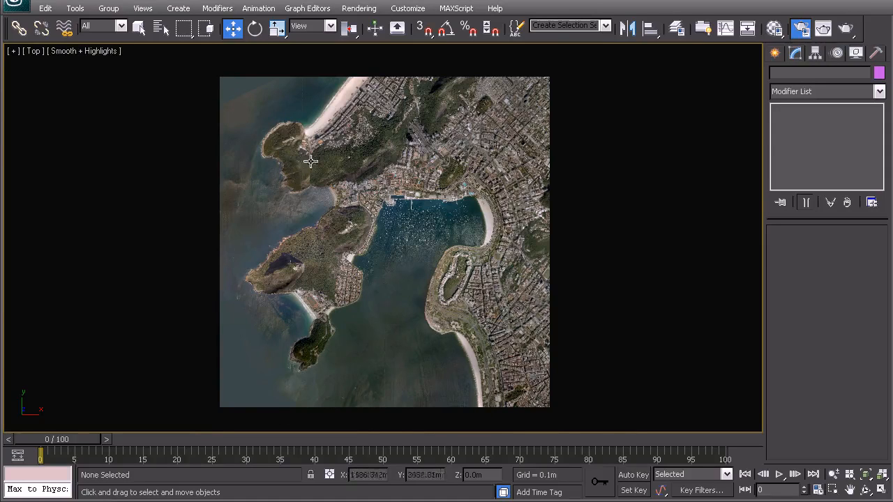
{"action": "scroll", "coordinate": [390, 256], "scroll_direction": "up", "scroll_amount": 4}
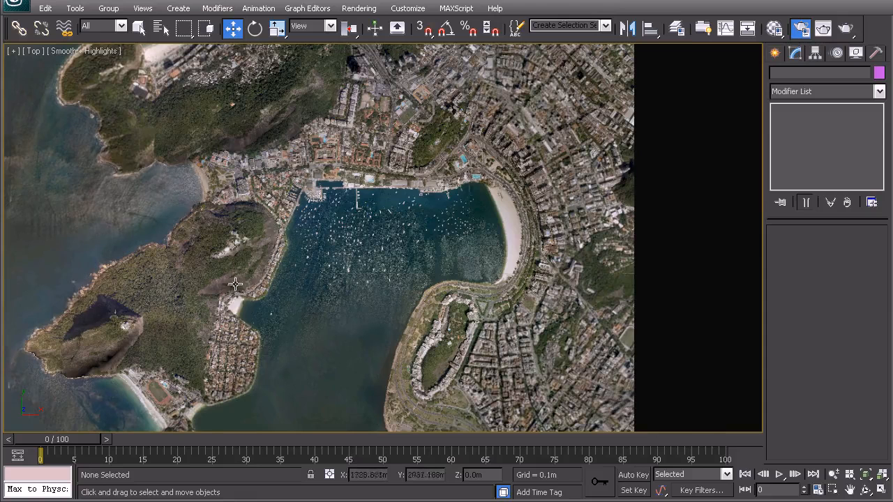
{"action": "middle_click_drag", "start_coordinate": [227, 257], "coordinate": [327, 251]}
{"action": "scroll", "coordinate": [344, 252], "scroll_direction": "down", "scroll_amount": 5}
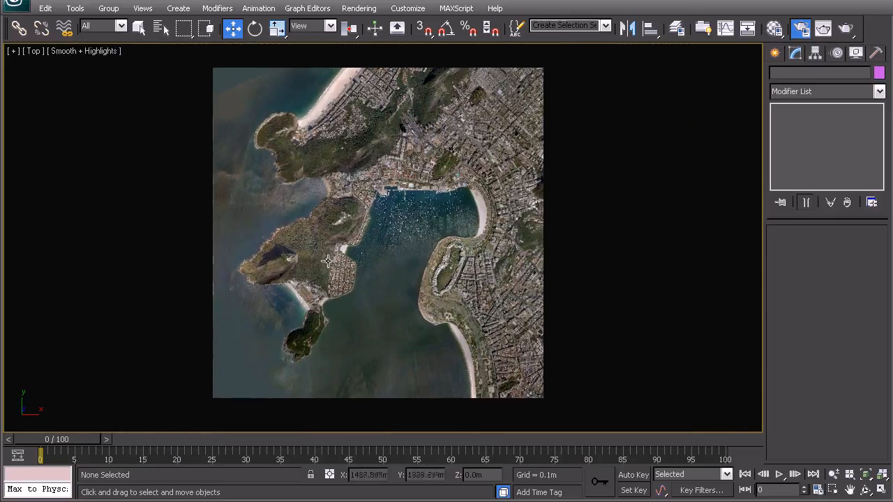